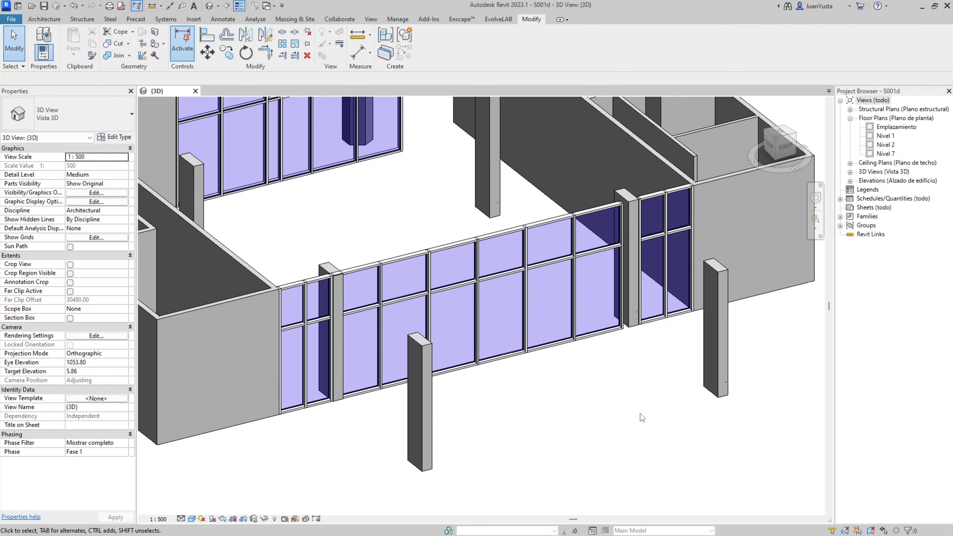
Orbit and zoom the 3D view around the curtain wall.
middle_click_drag(551, 413, 567, 396, "shift")
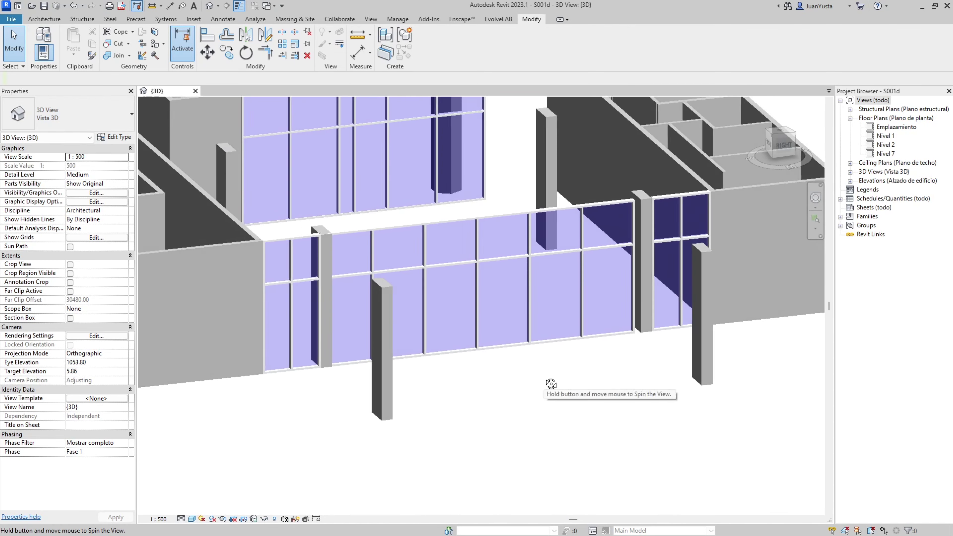
scroll(567, 396, "up", 2)
scroll(530, 353, "up", 3)
mouse_move(519, 336)
middle_mouse_down("shift")
mouse_move(506, 270)
mouse_move(487, 310)
middle_mouse_up("shift")
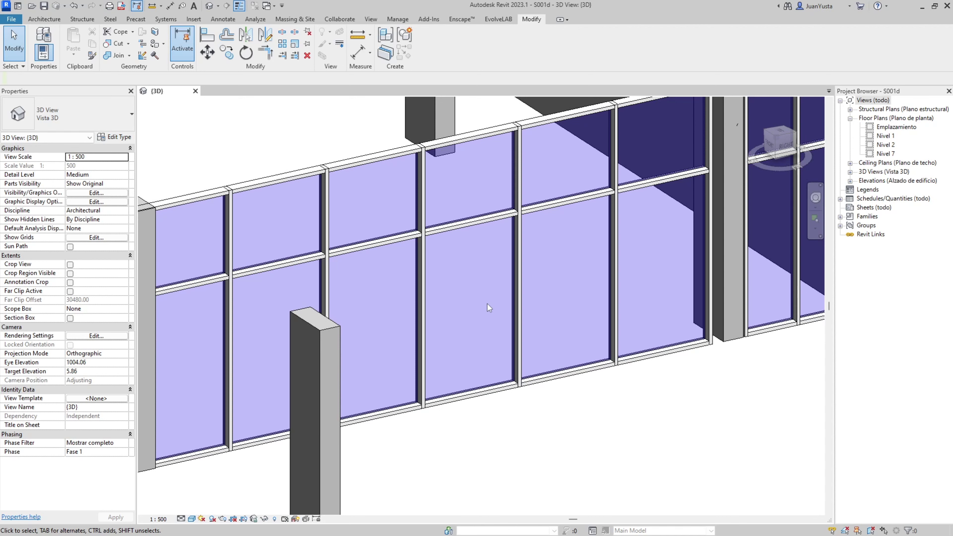
scroll(487, 303, "down", 5)
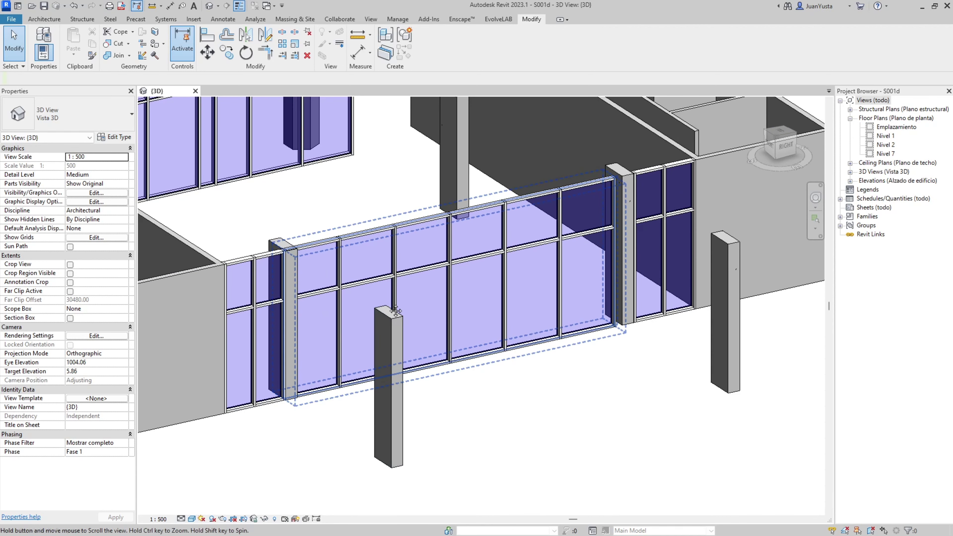
scroll(347, 257, "up", 3)
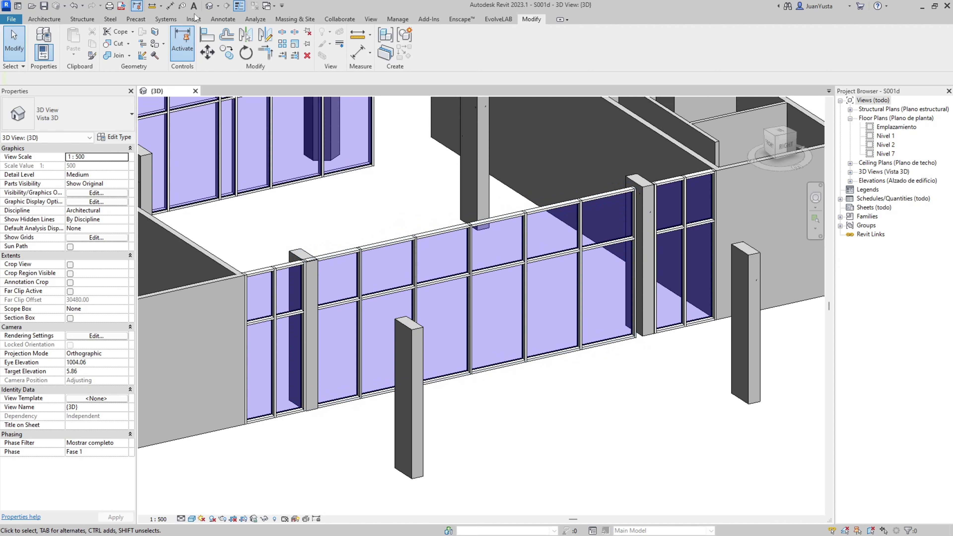
Start the Load Family command from the Insert tab.
left_click(194, 20)
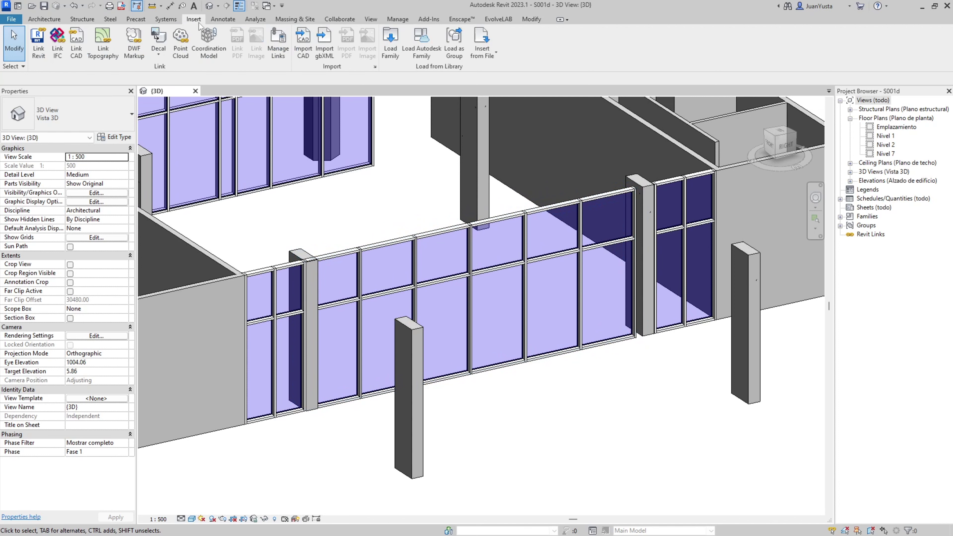
left_click(383, 64)
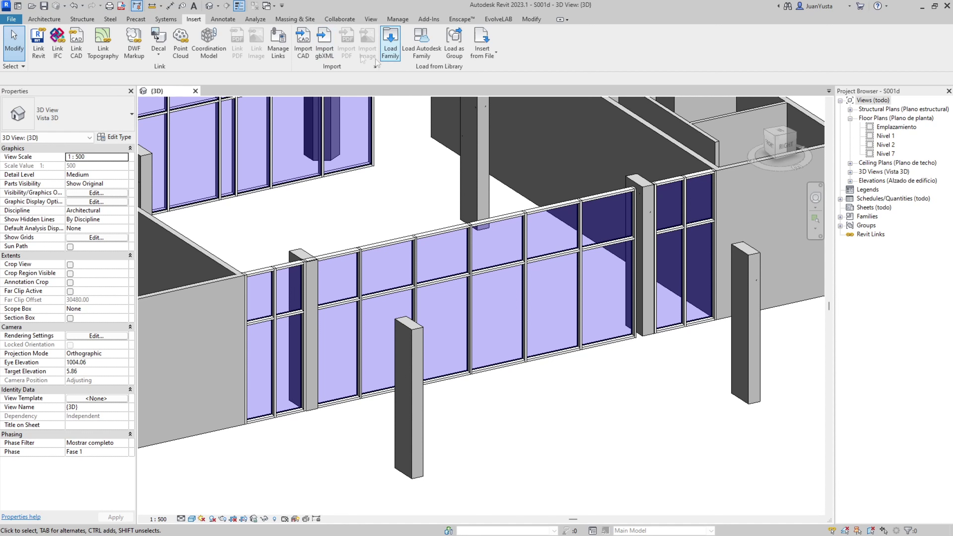
left_click(44, 19)
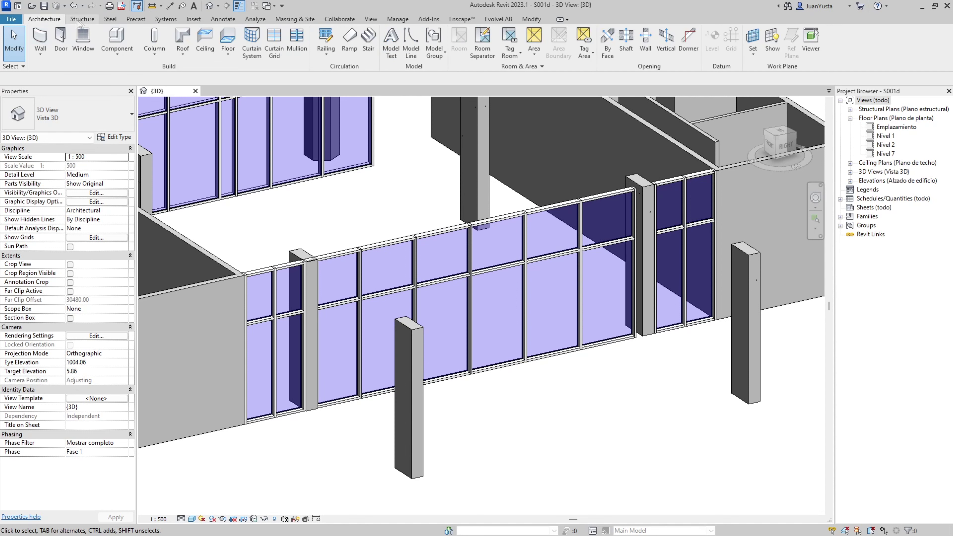
left_click(194, 22)
left_click(389, 62)
left_click(393, 57)
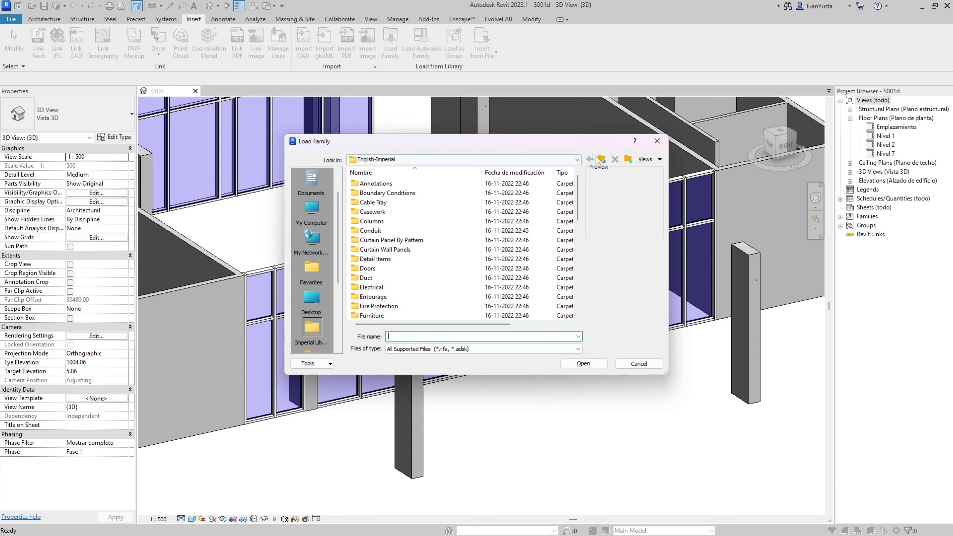
Browse from Libraries into English > US > Doors.
left_click(602, 159)
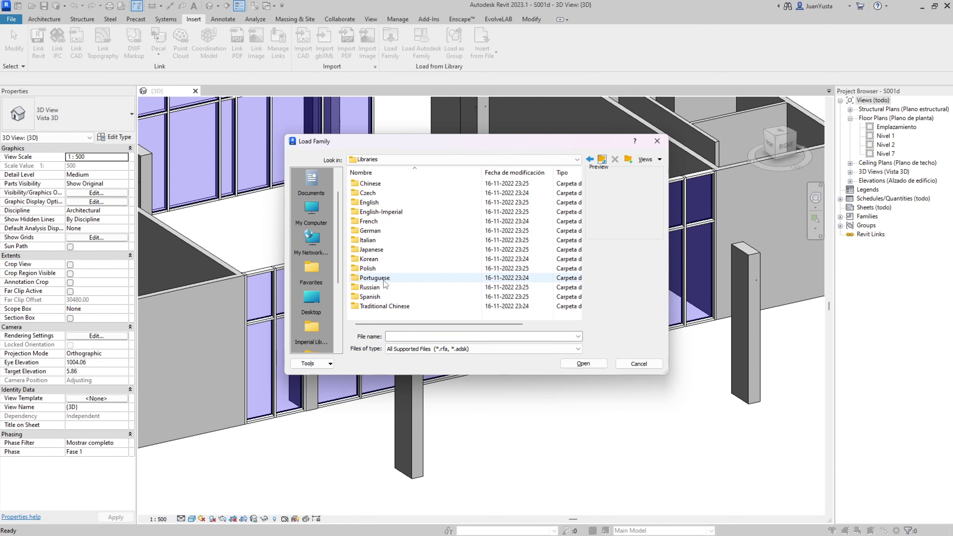
double_click(379, 202)
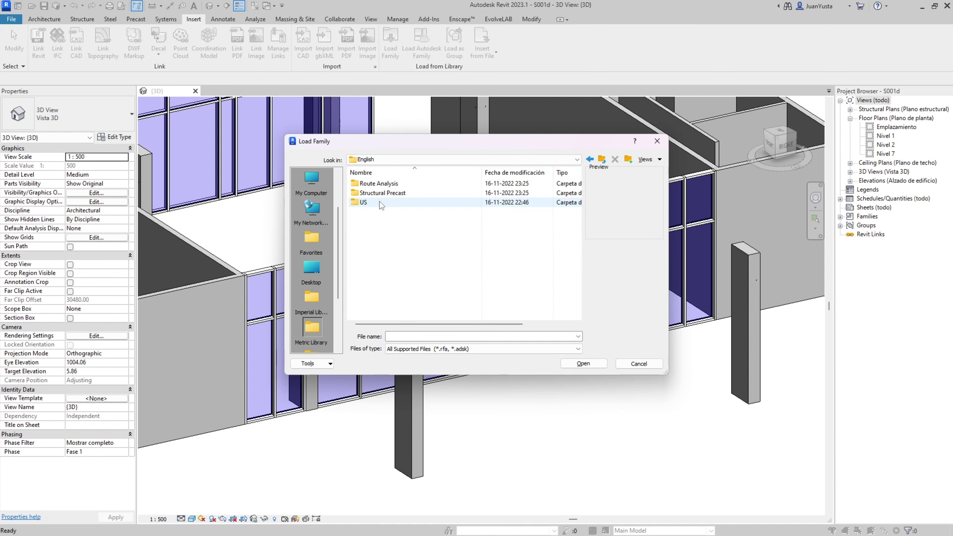
double_click(379, 201)
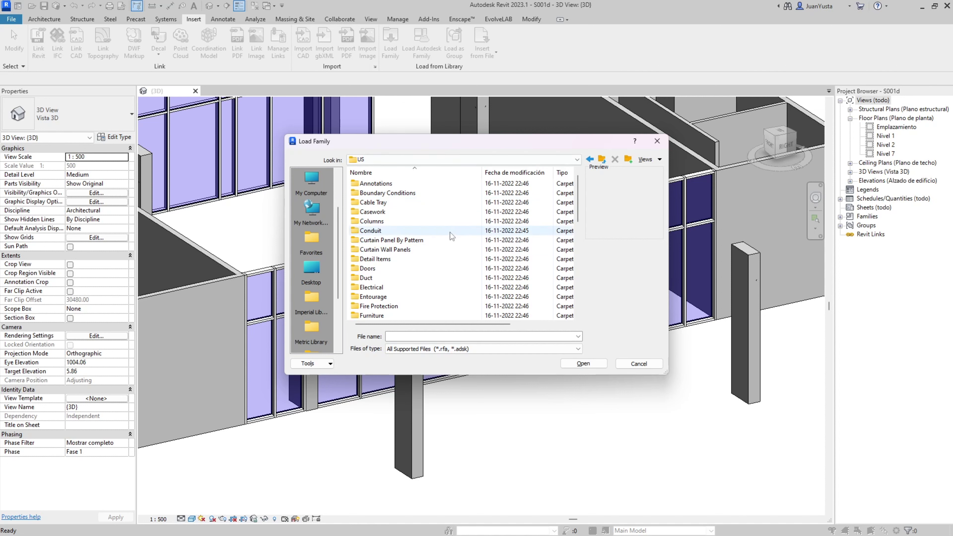
left_click(389, 269)
double_click(381, 273)
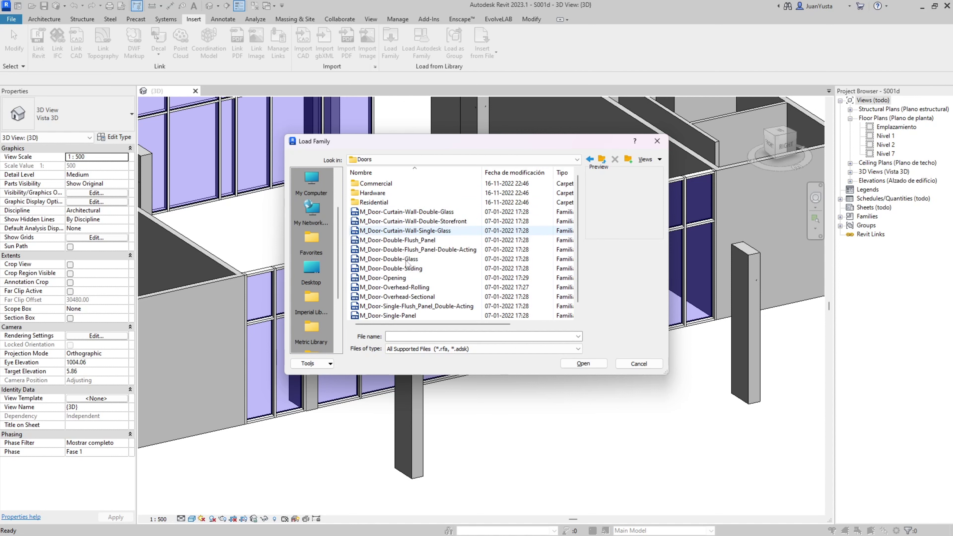
Preview the single-glass, single-panel, double-storefront and other curtain wall door families.
left_click(409, 232)
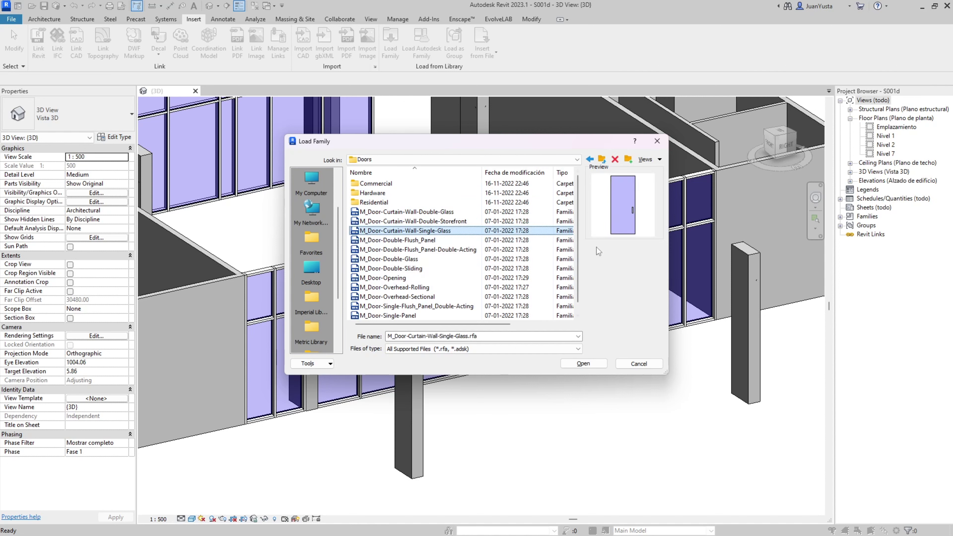
left_click(412, 315)
left_click(410, 288)
left_click(375, 315)
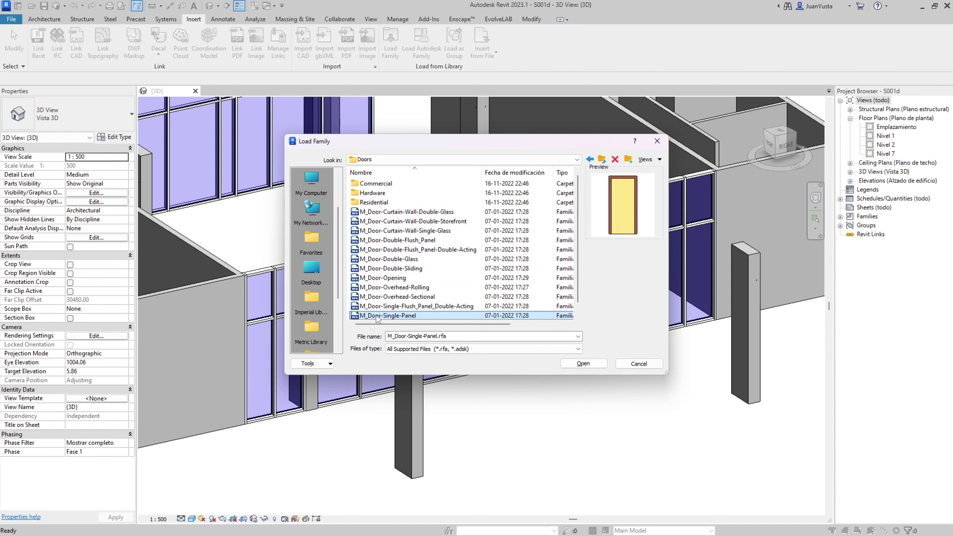
left_click(413, 211)
left_click(431, 221)
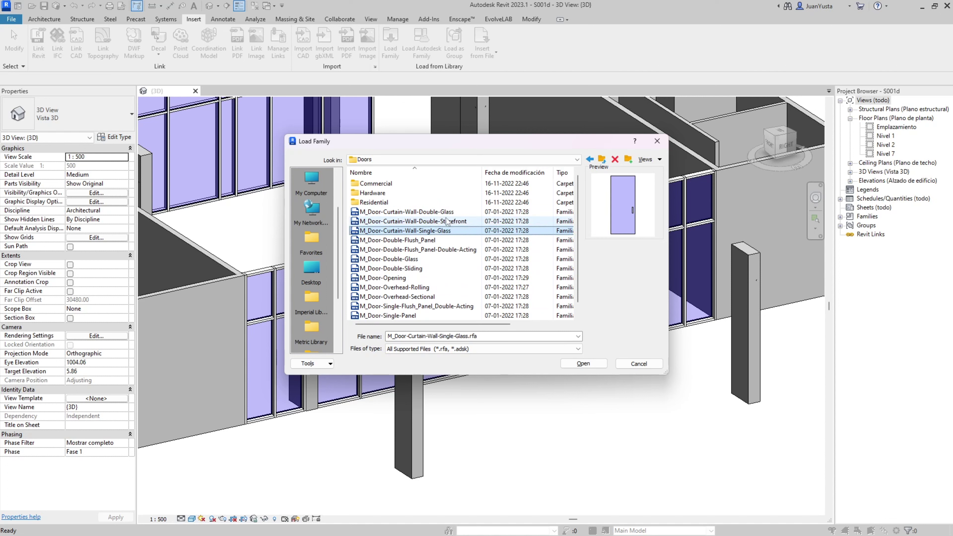
Compare the double-glass and double-storefront previews, then load M_Door-Curtain-Wall-Double-Storefront.rfa.
key("Up")
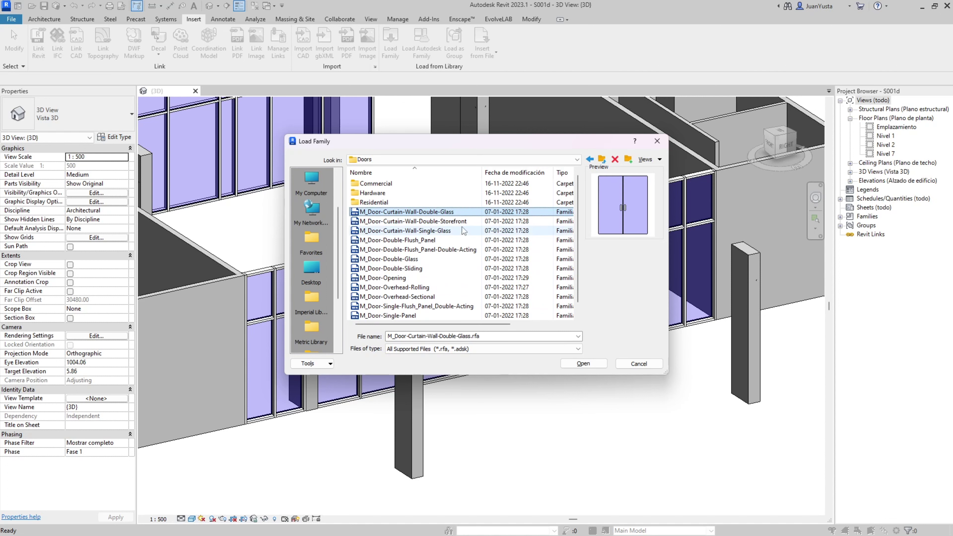
key("Down")
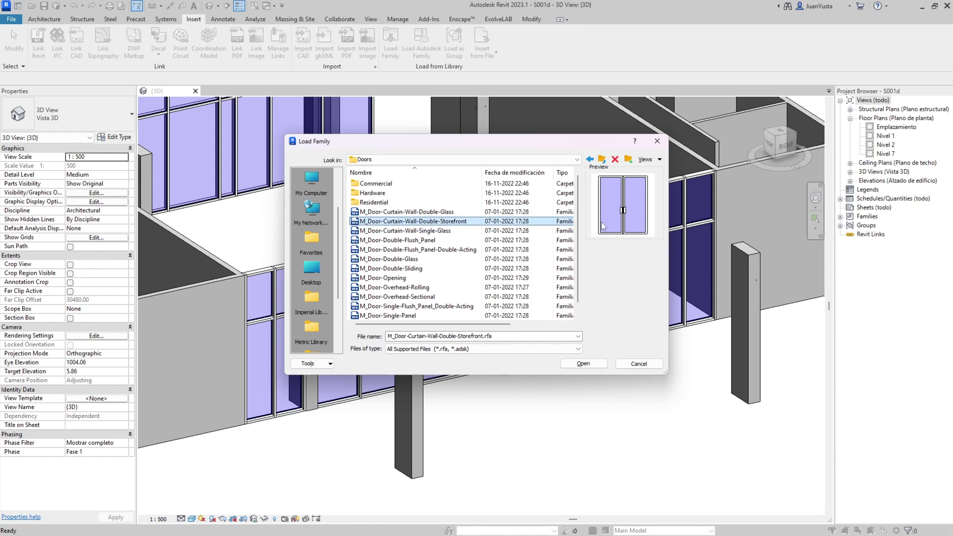
key("Up")
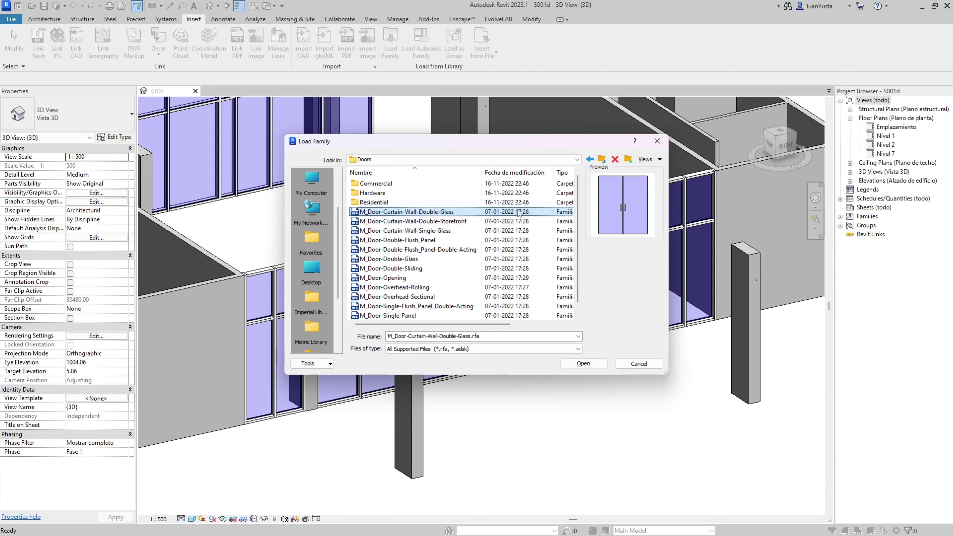
key("Down")
key("Down")
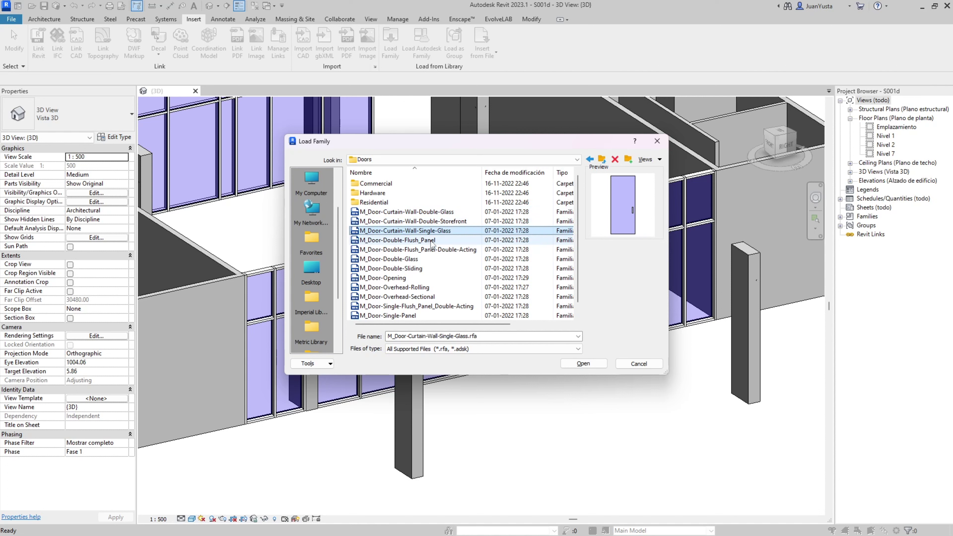
key("Down")
left_click(411, 232)
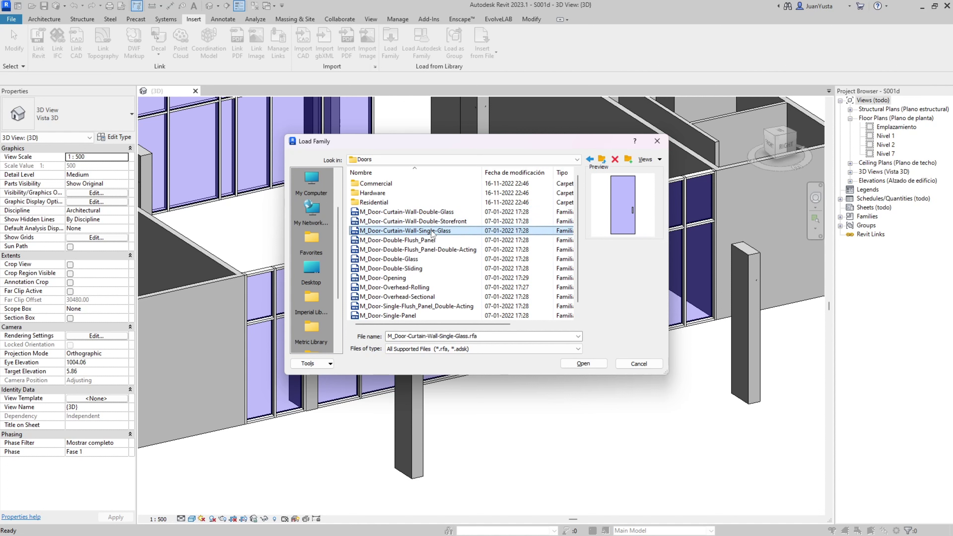
left_click(445, 221)
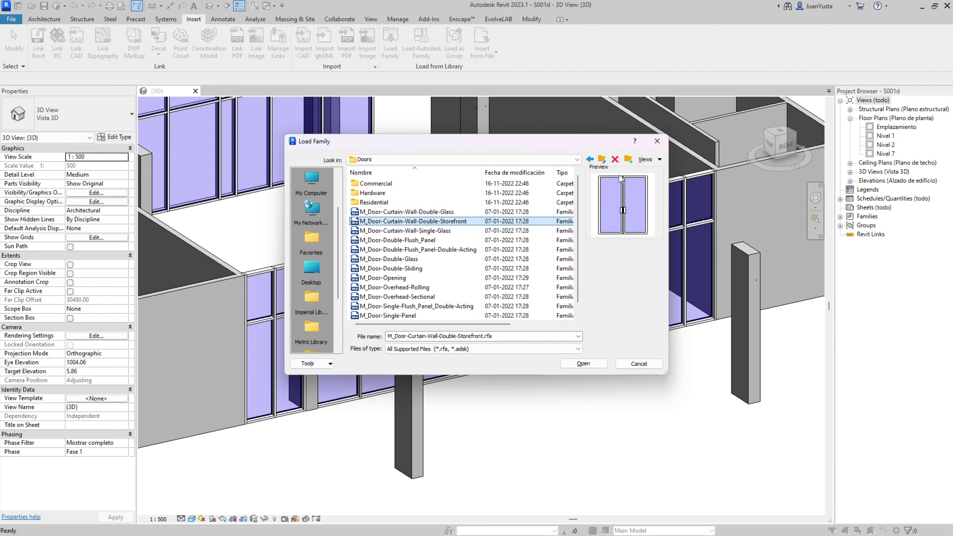
left_click(584, 364)
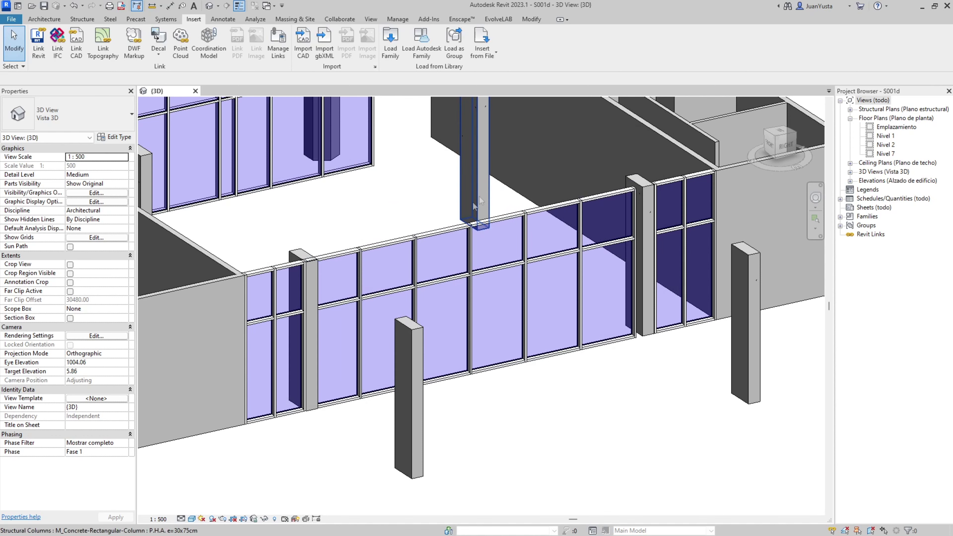
Try Tab-selecting a single panel and the whole Escaparate curtain wall, then clear it.
scroll(368, 230, "down", 2)
scroll(368, 230, "up", 2)
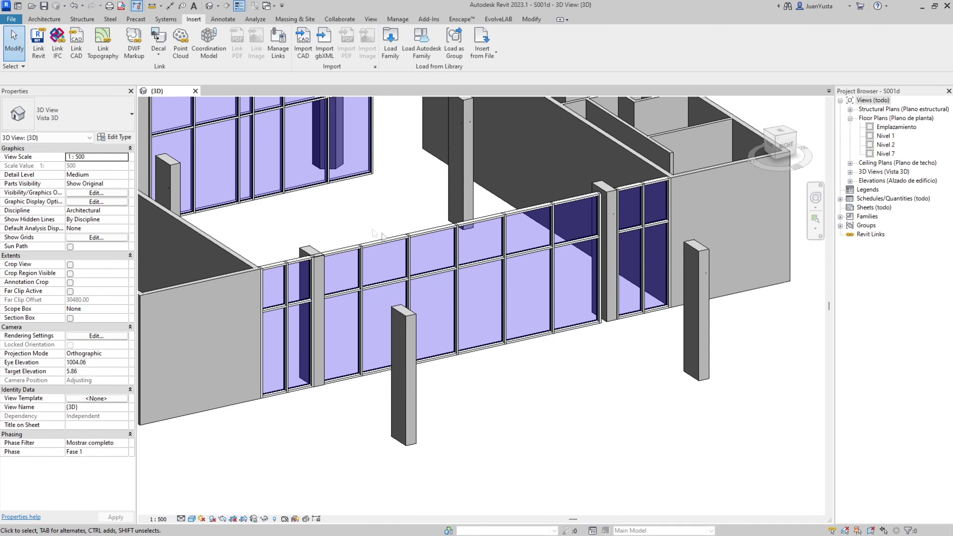
scroll(462, 290, "up", 1)
scroll(462, 290, "up", 2)
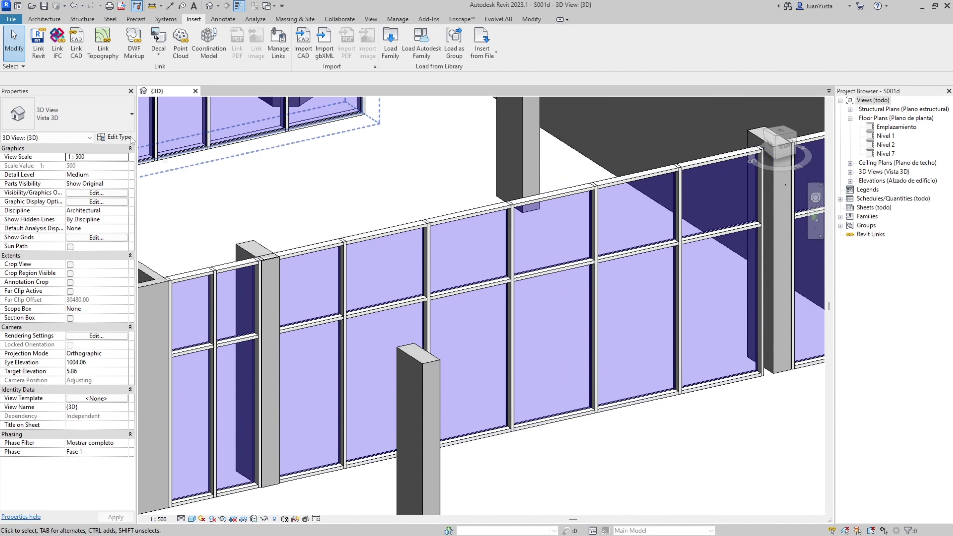
left_click(54, 19)
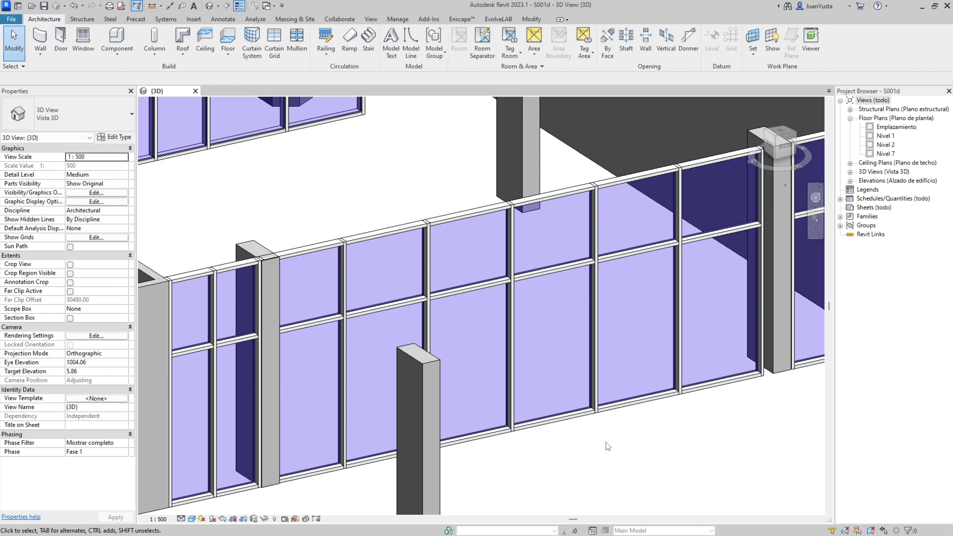
middle_click_drag(606, 443, 570, 398)
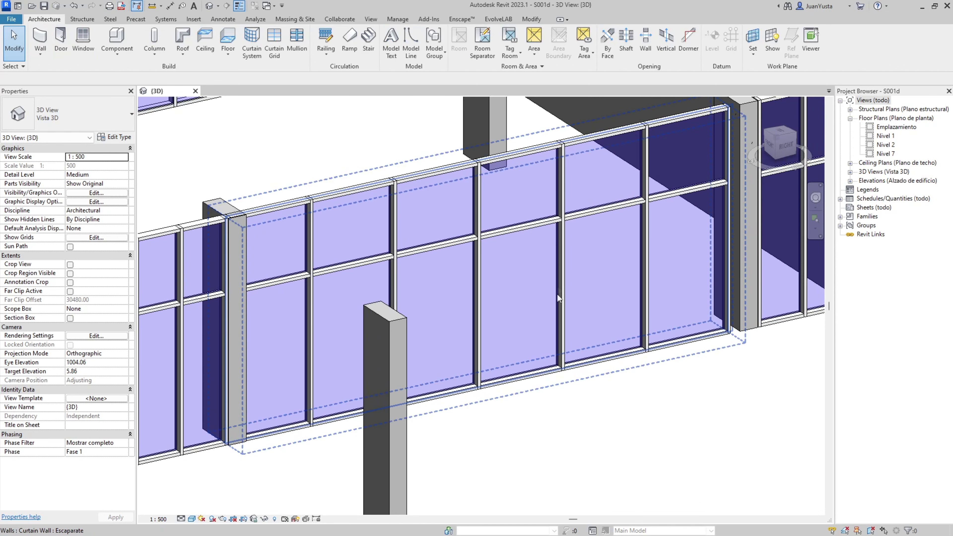
key("Tab")
left_click(557, 283)
middle_click_drag(558, 282, 546, 253, "shift")
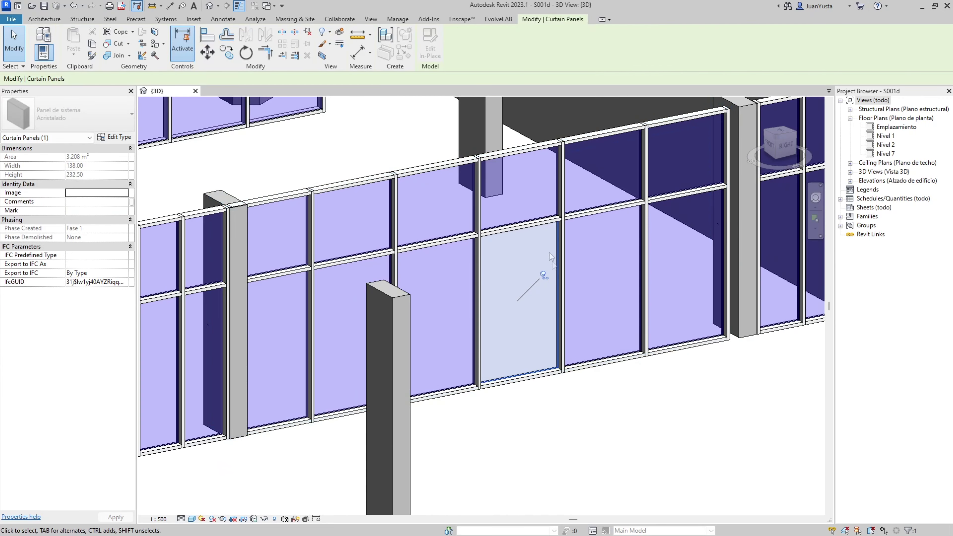
left_click(603, 361)
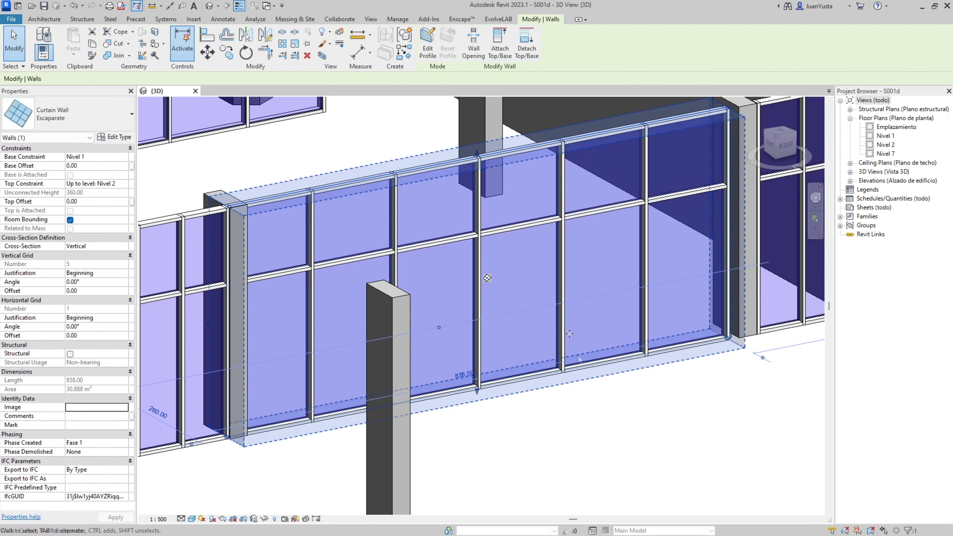
left_click(619, 435)
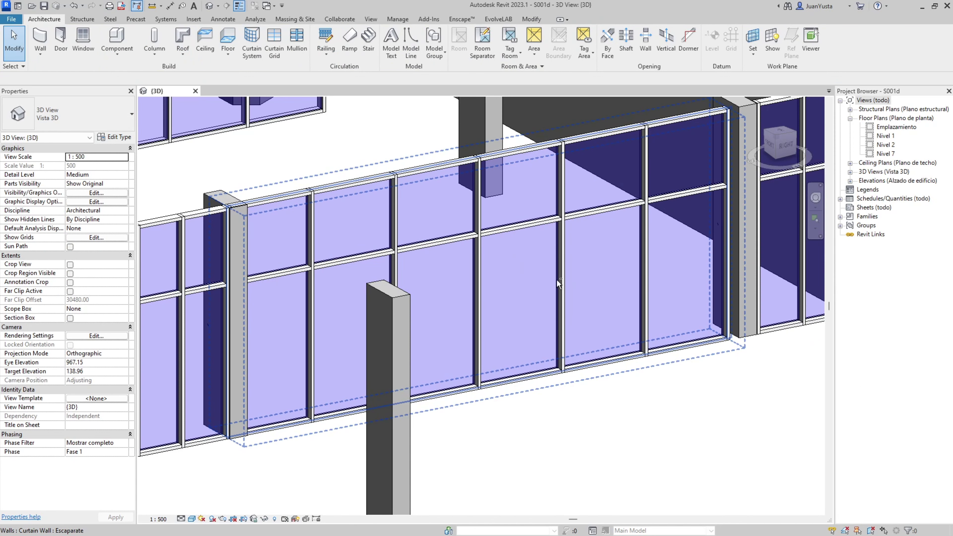
middle_click_drag(557, 279, 557, 290, "shift")
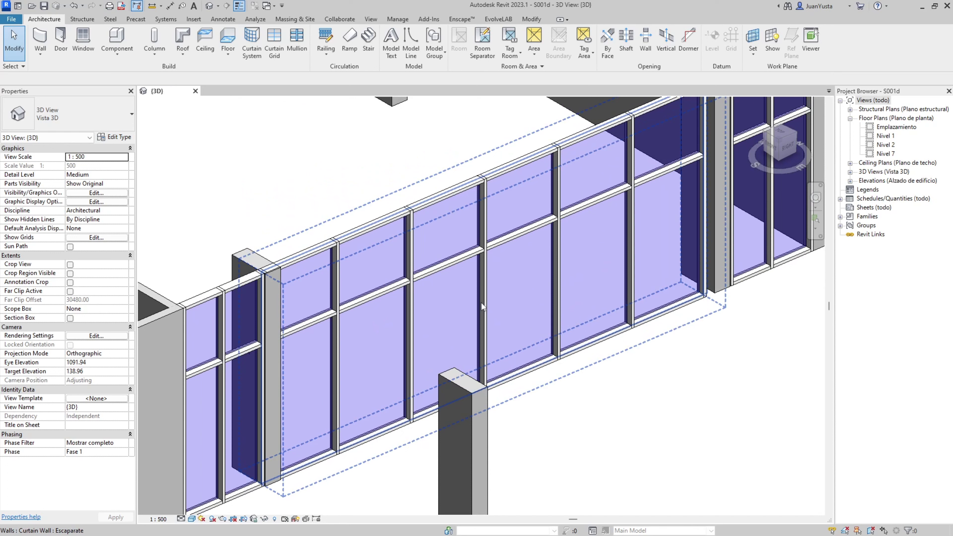
left_click(551, 280)
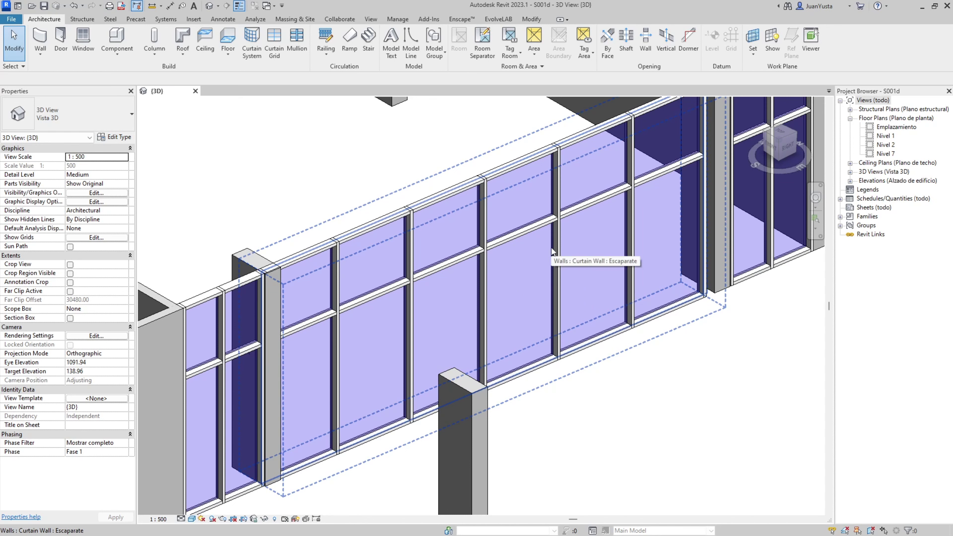
Cycle Tab through walls and mullions, then select the glazed Acristalado panel to replace.
key("Tab")
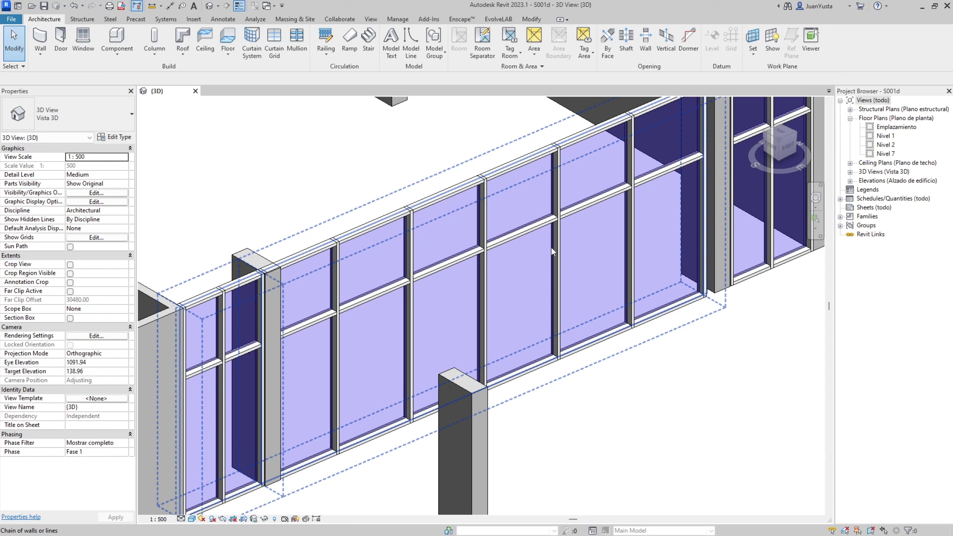
key("Tab")
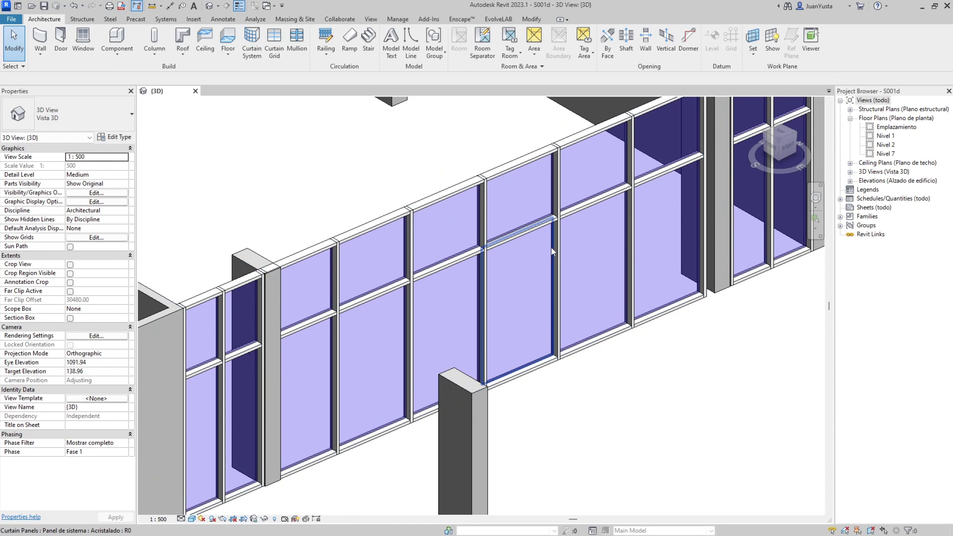
key("Tab")
key("Tab")
key("Tab")
key("Tab")
key("Tab")
key("Tab")
key("Tab")
key("Tab")
key("Tab")
key("Tab")
key("Tab")
key("Tab")
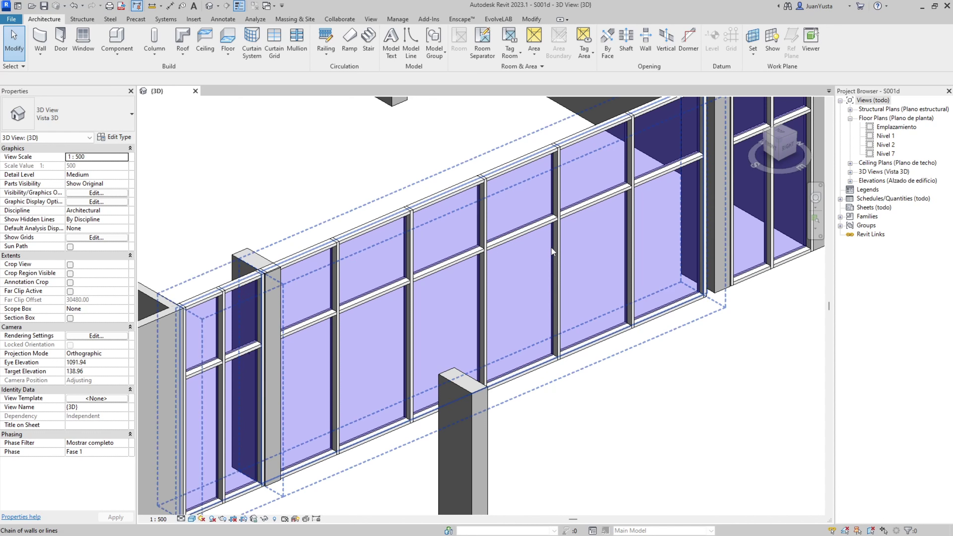
scroll(626, 317, "up", 3)
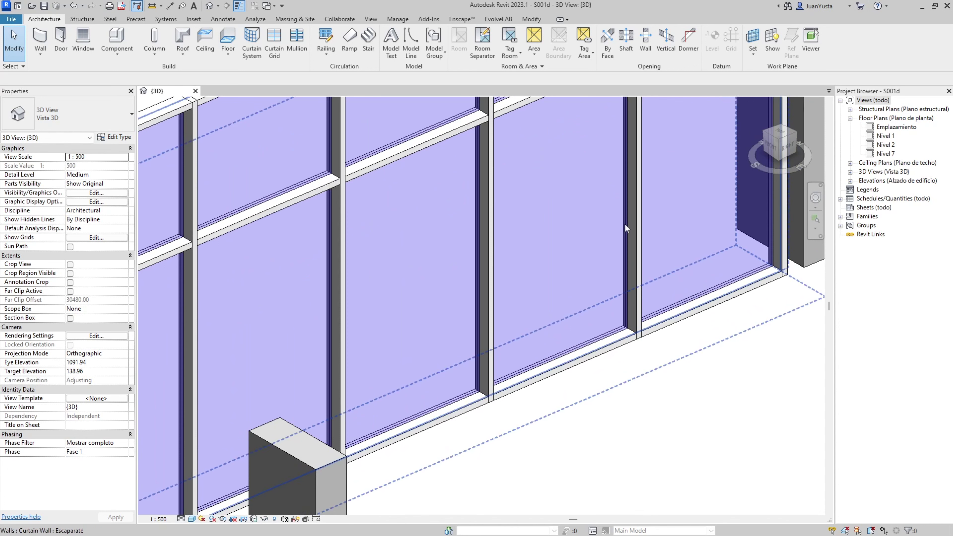
left_click(582, 347)
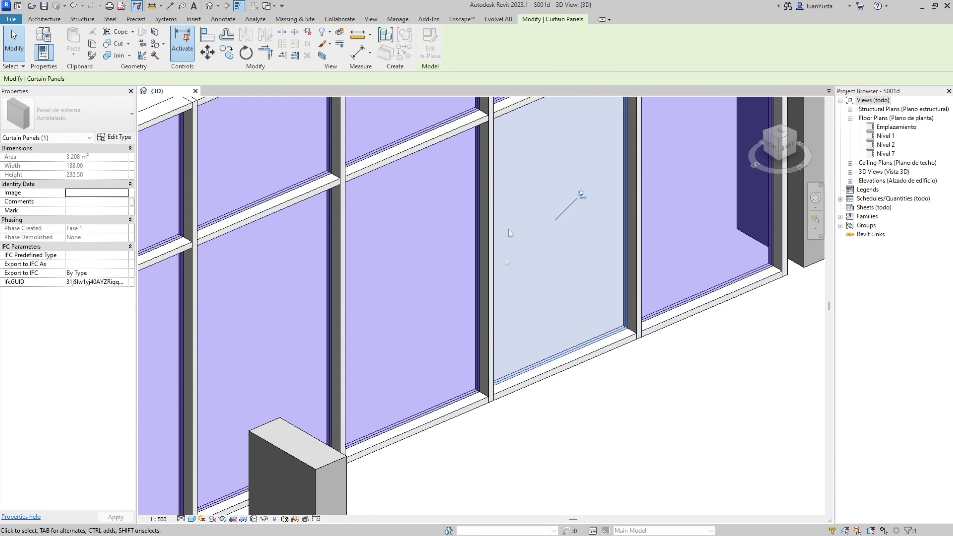
scroll(557, 259, "down", 3)
key("Escape")
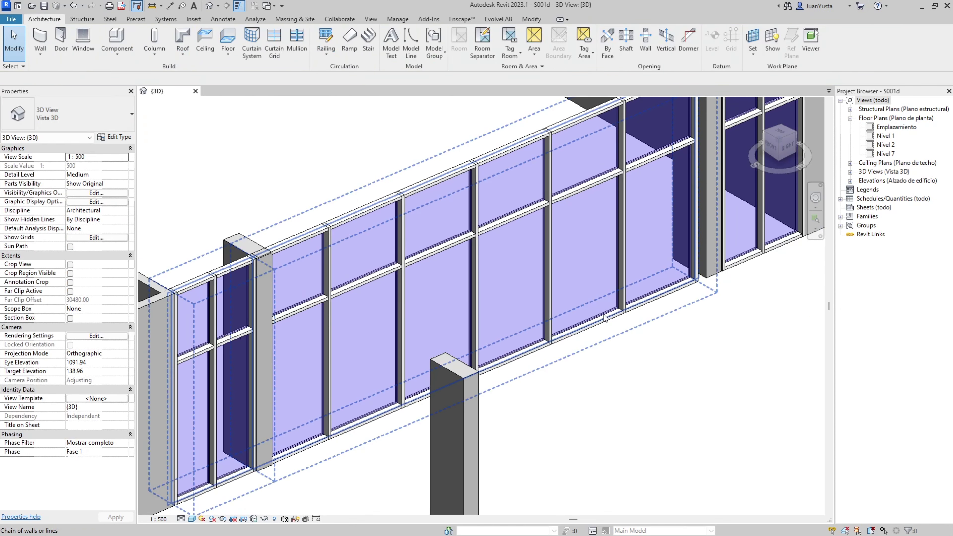
left_click(604, 319)
mouse_move(604, 319)
middle_mouse_down("shift")
mouse_move(596, 342)
mouse_move(621, 345)
middle_mouse_up("shift")
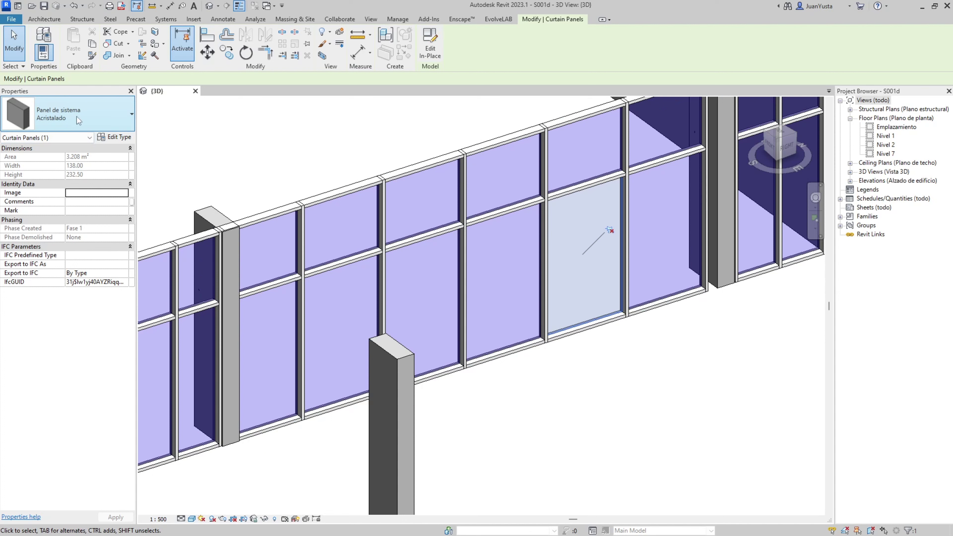
Change the selected panel's type to M_Door-Curtain-Wall-Double-Storefront.
left_click(103, 114)
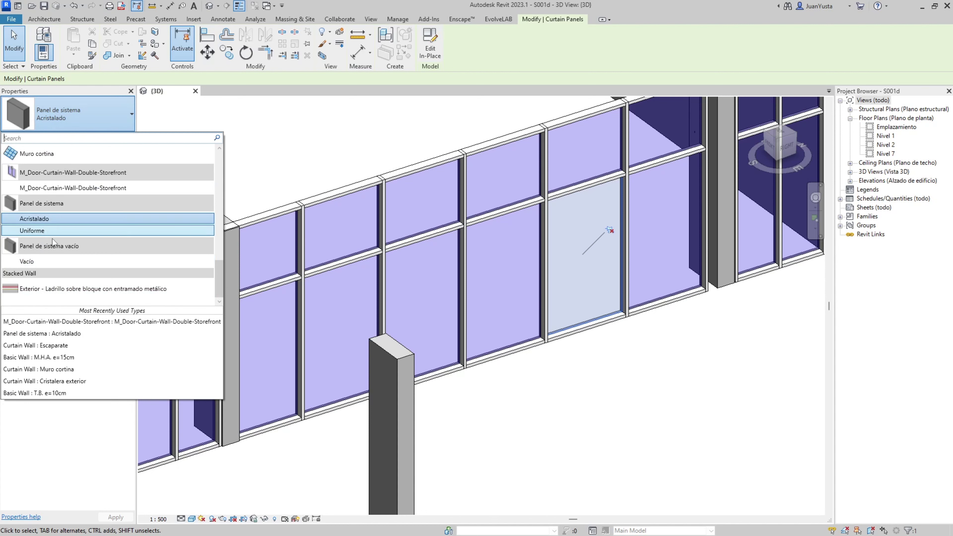
scroll(52, 238, "up", 2)
scroll(50, 238, "down", 2)
scroll(44, 218, "up", 1)
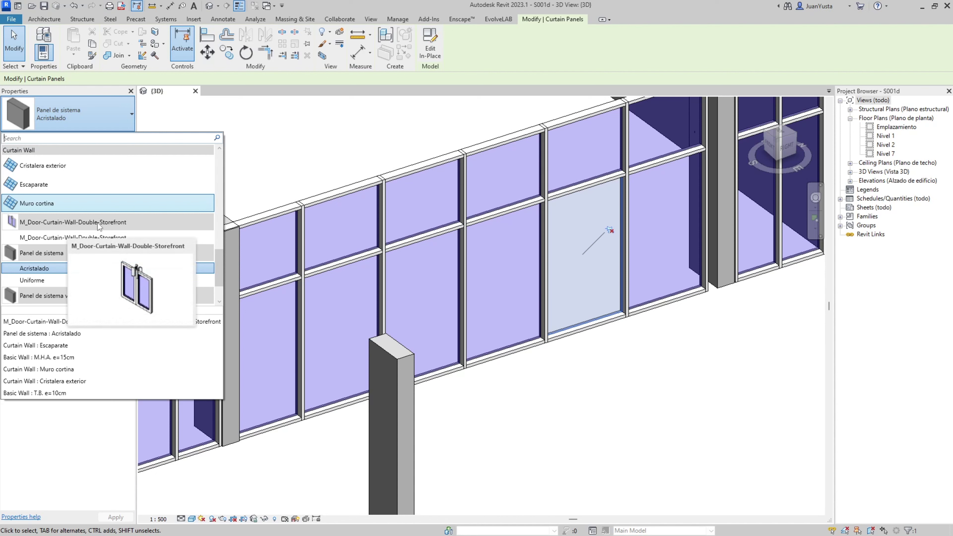
mouse_move(217, 266)
left_mouse_down()
mouse_move(214, 164)
mouse_move(221, 267)
left_mouse_up()
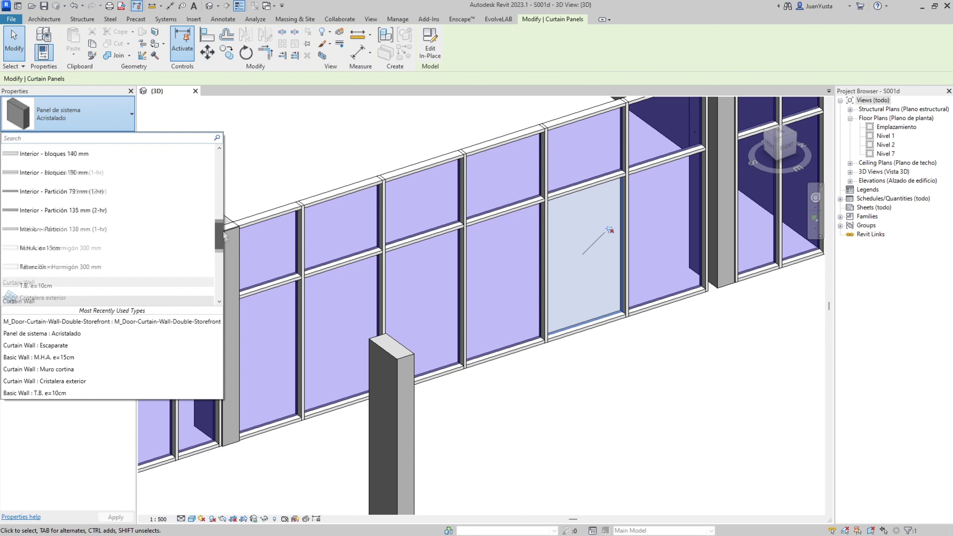
scroll(224, 268, "up", 1)
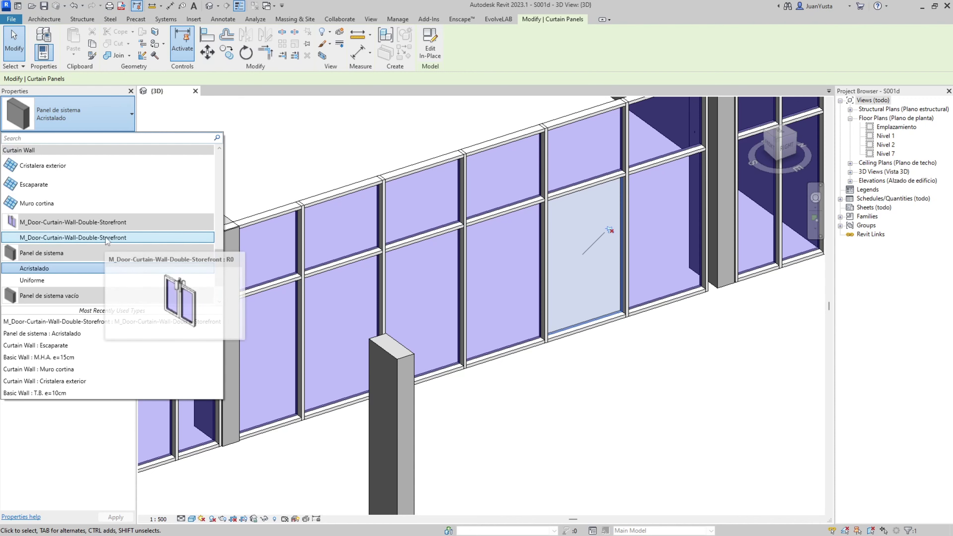
left_click(61, 238)
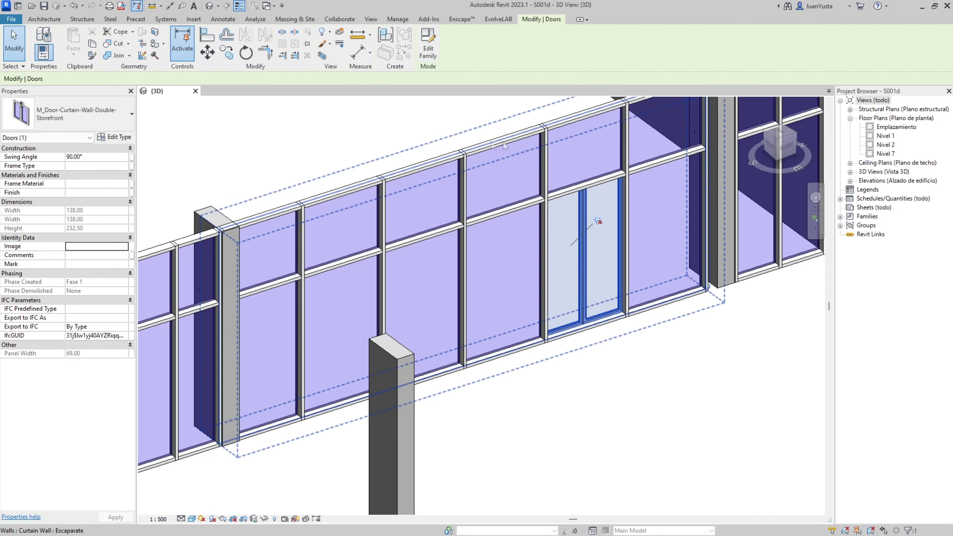
Orbit around the new double-storefront door from low and high angles, then deselect it.
left_click(598, 360)
middle_click_drag(639, 357, 583, 256, "shift")
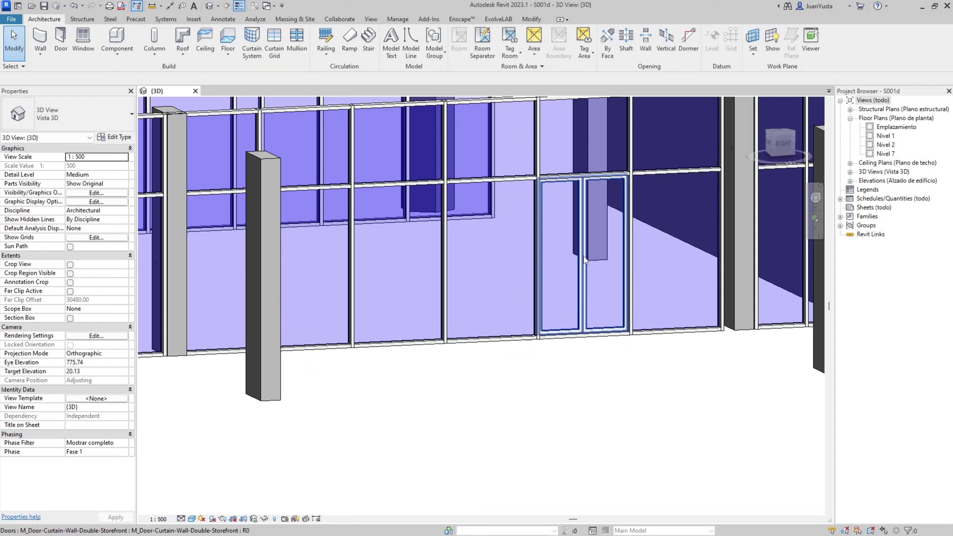
left_click(584, 256)
mouse_move(593, 328)
middle_mouse_down("shift")
mouse_move(632, 392)
mouse_move(562, 388)
mouse_move(547, 360)
middle_mouse_up("shift")
left_click(632, 392)
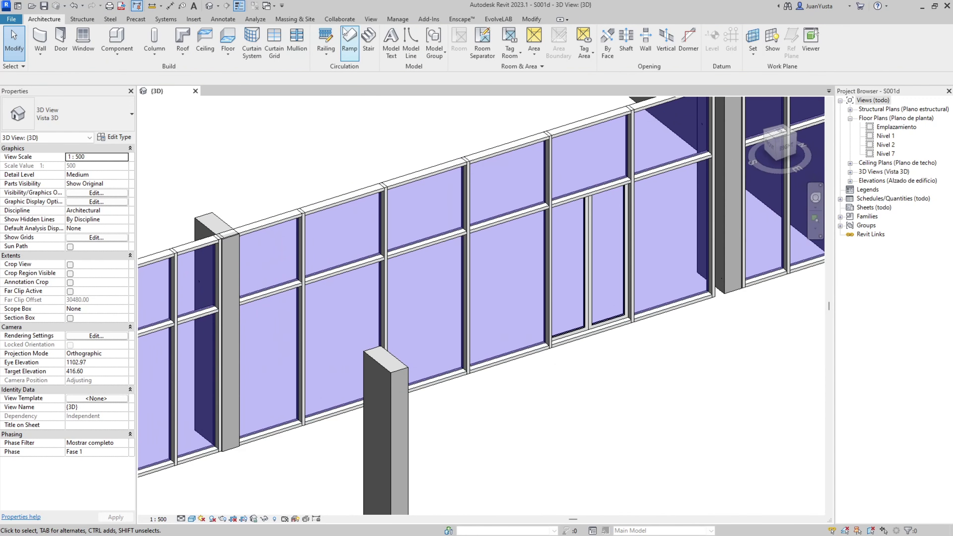
Load the M_Door-Curtain-Wall-Single-Glass.rfa family.
left_click(201, 22)
left_click(391, 59)
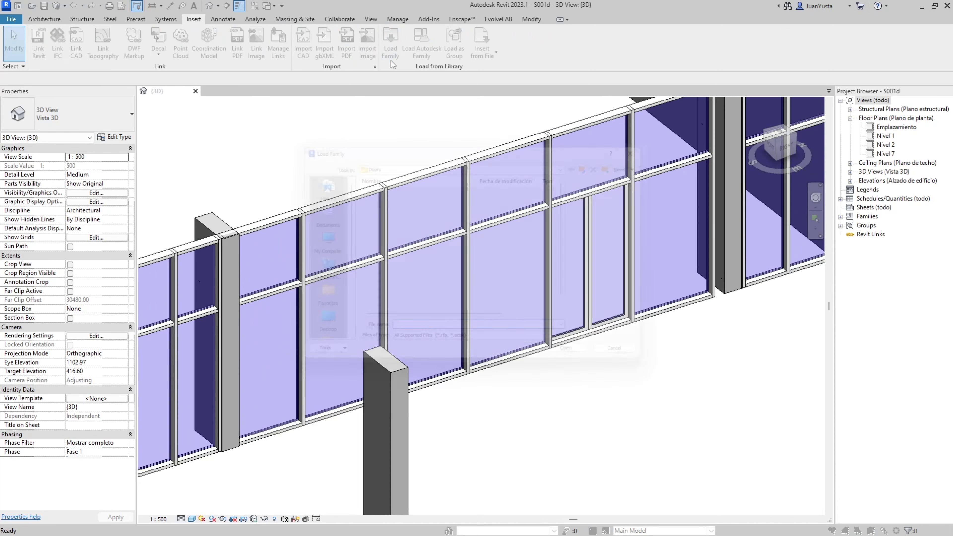
left_click(442, 211)
left_click(449, 231)
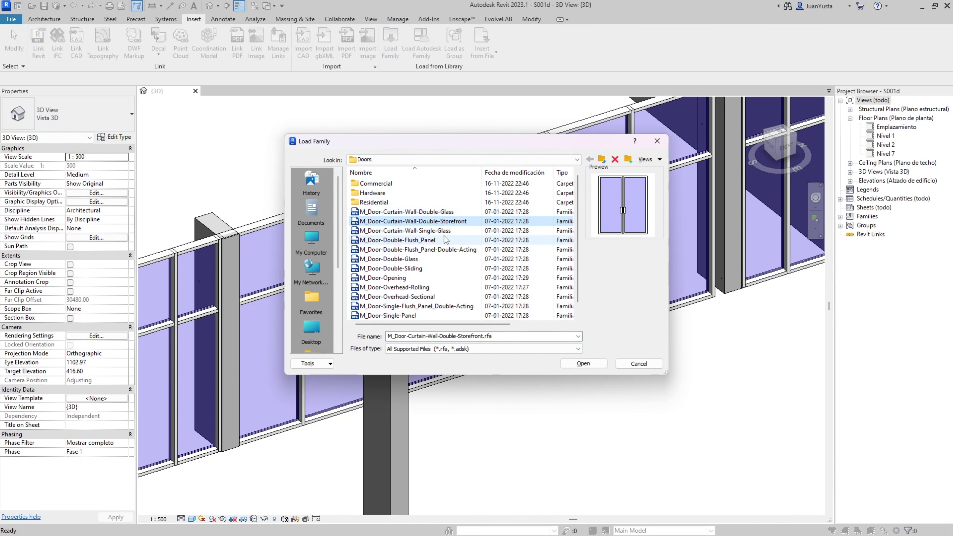
left_click(601, 365)
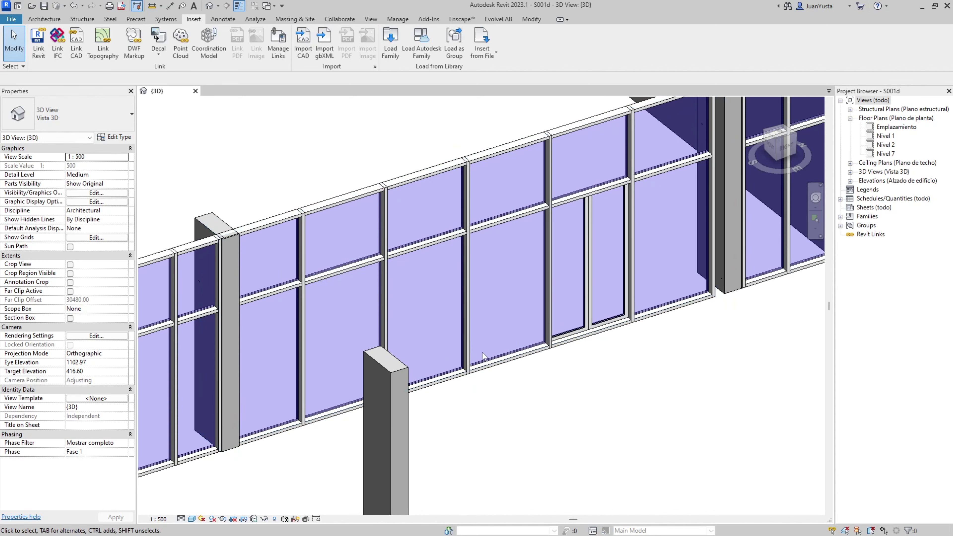
Select another glazed curtain panel and unpin it.
mouse_move(463, 373)
middle_mouse_down("shift")
mouse_move(385, 377)
mouse_move(368, 323)
middle_mouse_up("shift")
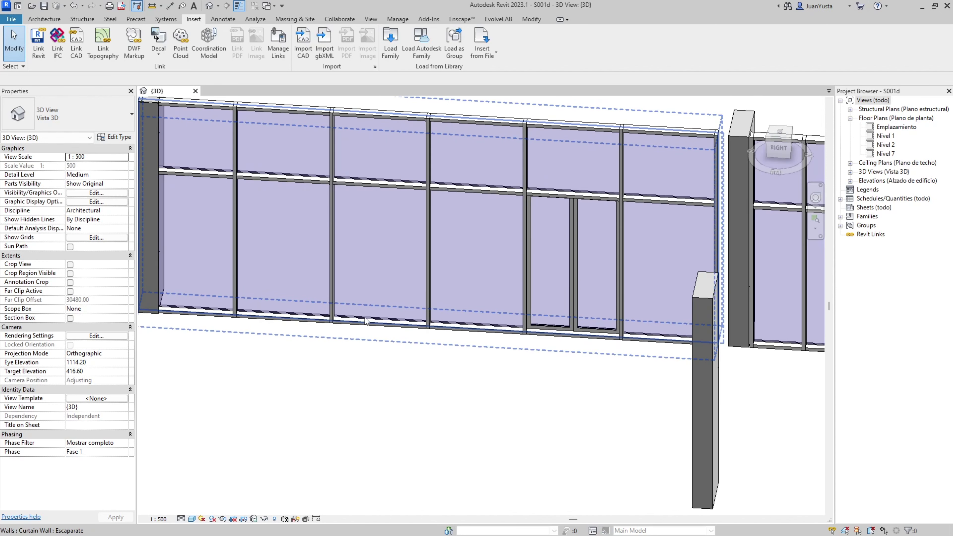
left_click(369, 300)
middle_click_drag(369, 300, 411, 232, "shift")
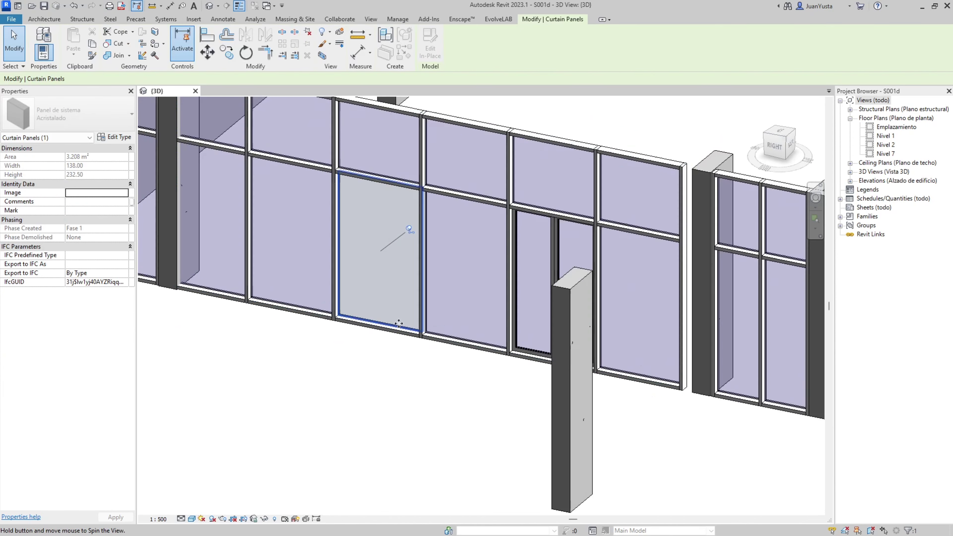
left_click(410, 231)
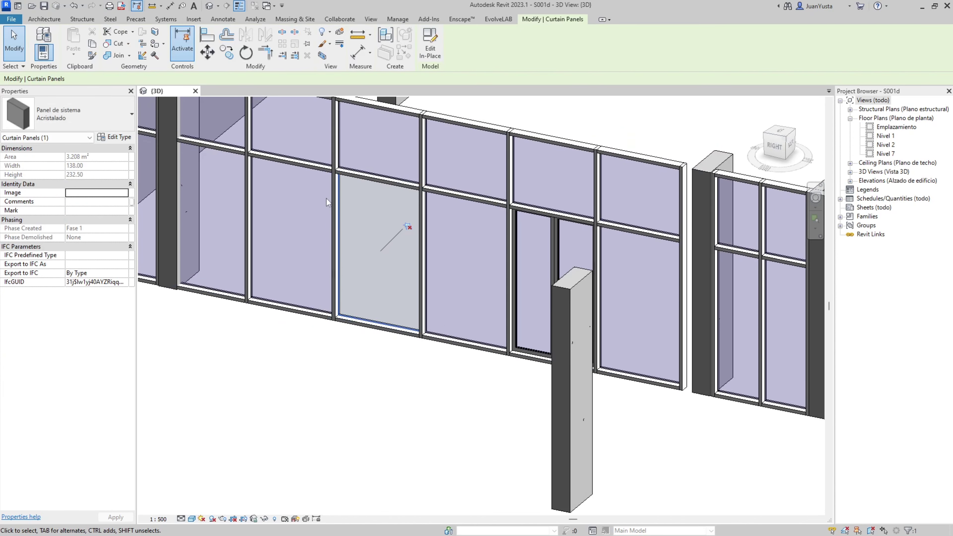
Swap the panel to M_Door-Curtain-Wall-Single-Glass, check the new door, then open Nivel 1.
left_click(74, 112)
scroll(50, 182, "up", 1)
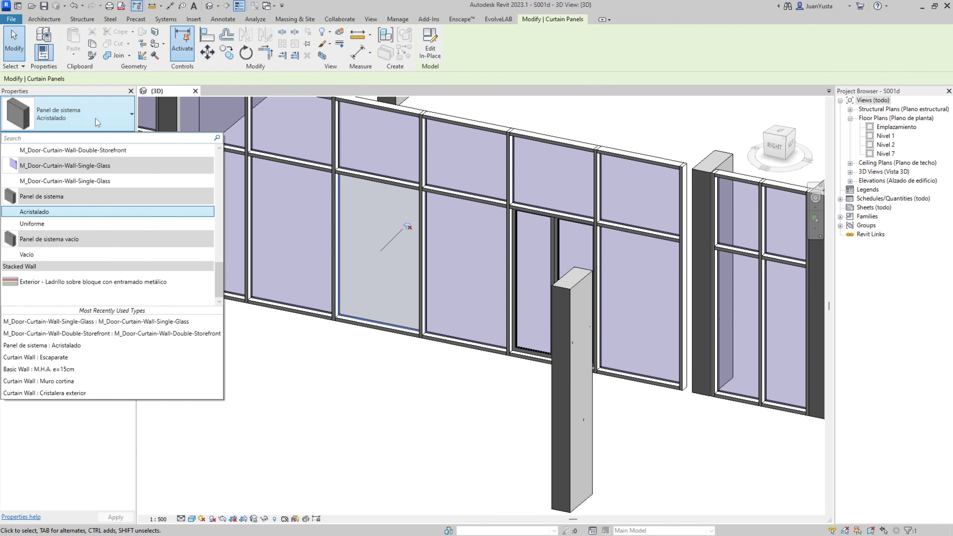
scroll(49, 225, "up", 2)
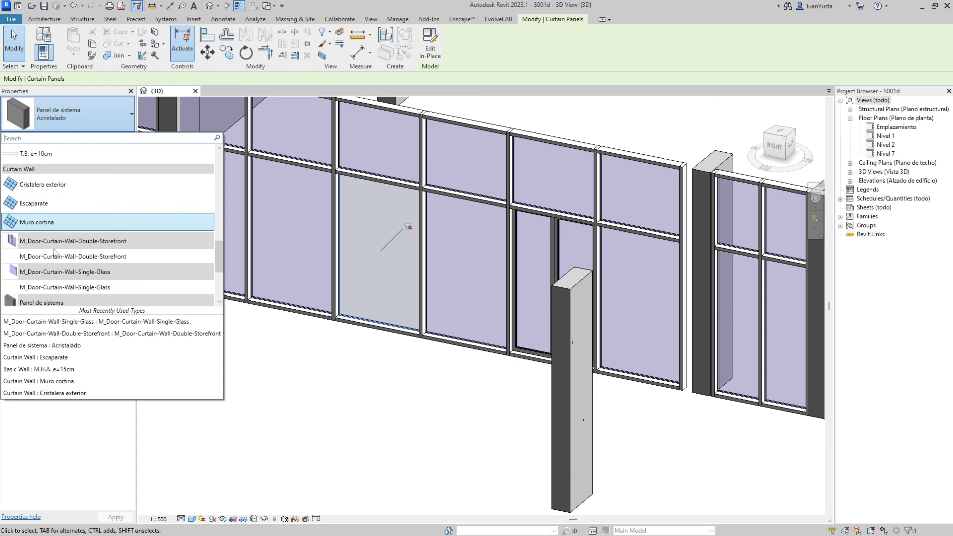
scroll(48, 267, "down", 1)
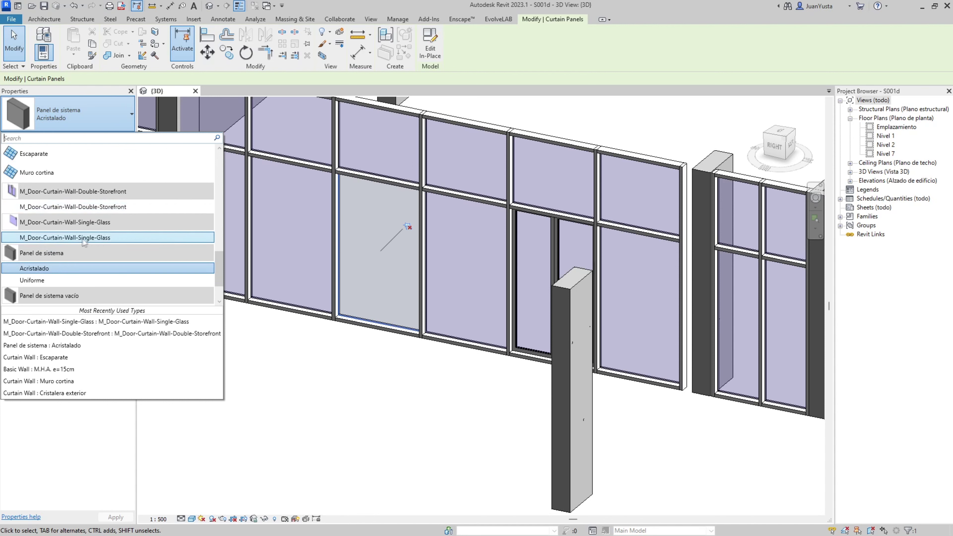
left_click(371, 245)
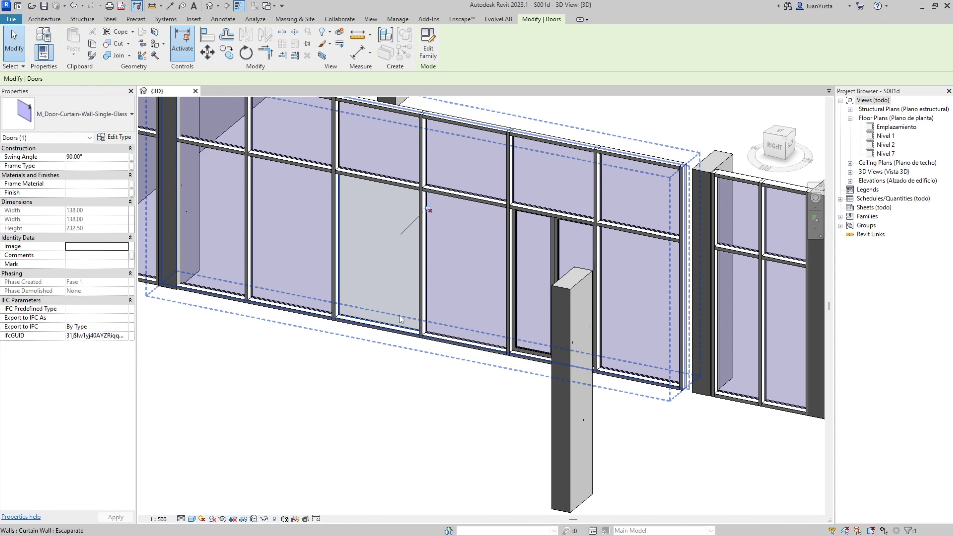
key("Escape")
mouse_move(371, 245)
middle_mouse_down("shift")
mouse_move(420, 327)
mouse_move(536, 366)
middle_mouse_up("shift")
left_click(420, 326)
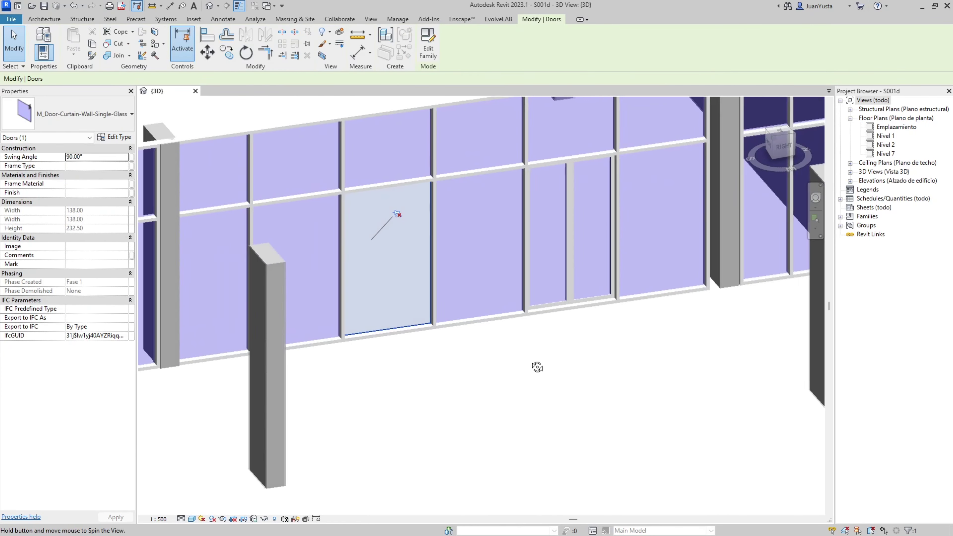
double_click(886, 136)
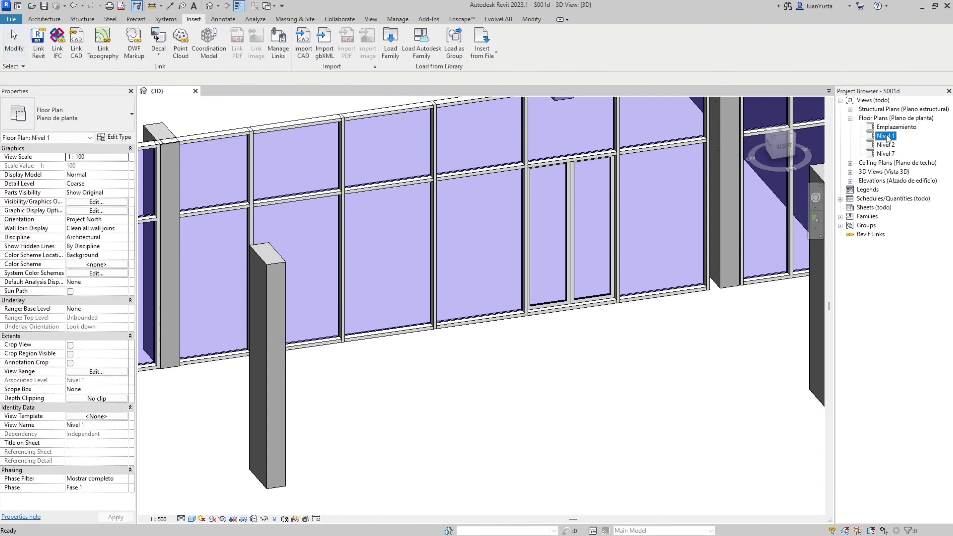
Temporarily hide the background raster image and inspect the curtain wall door in plan.
scroll(545, 333, "up", 2)
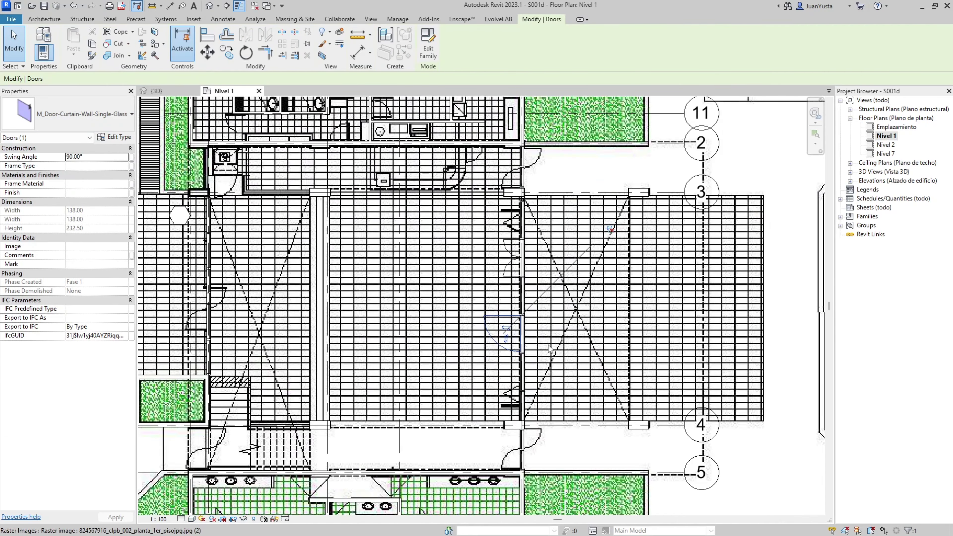
left_click(557, 320)
key("h")
key("h")
scroll(495, 321, "up", 3)
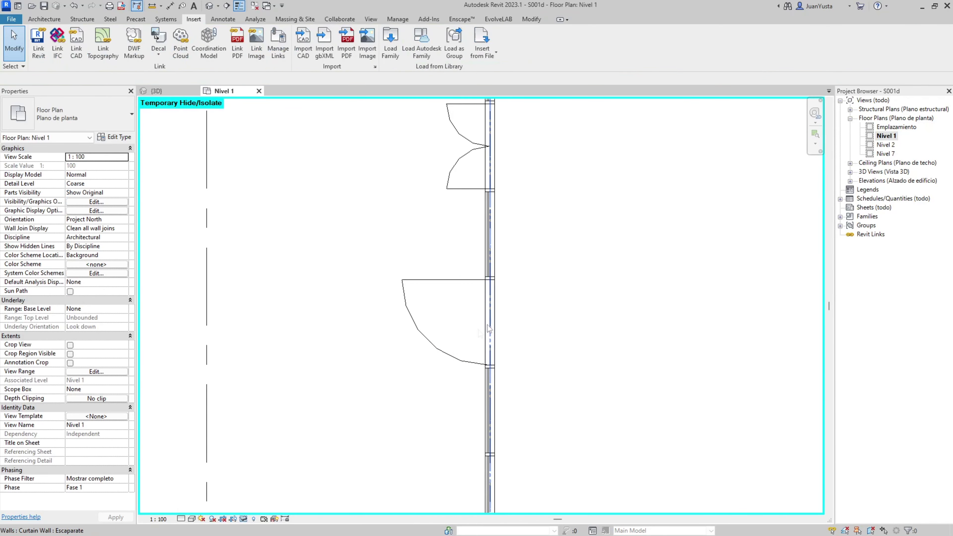
left_click(466, 281)
scroll(542, 311, "down", 3)
key("Escape")
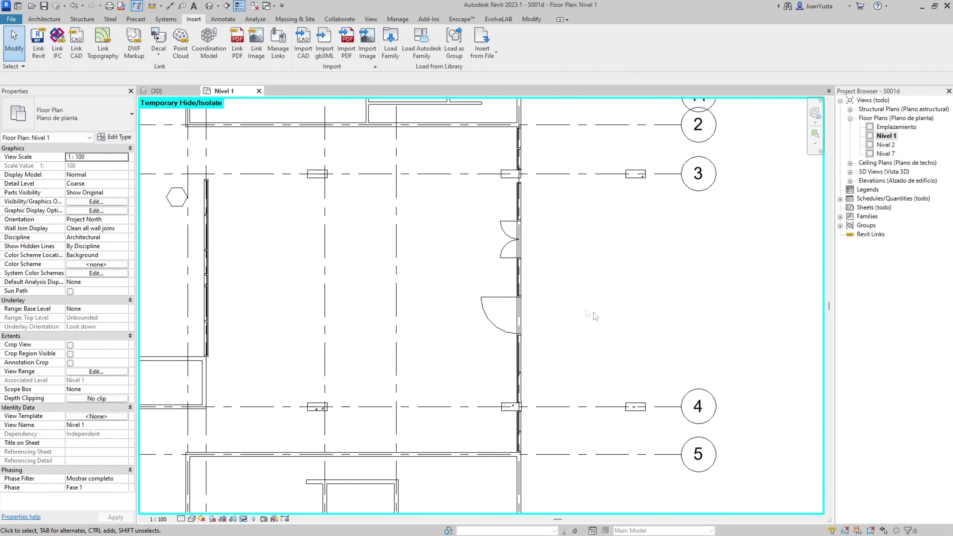
scroll(524, 245, "up", 3)
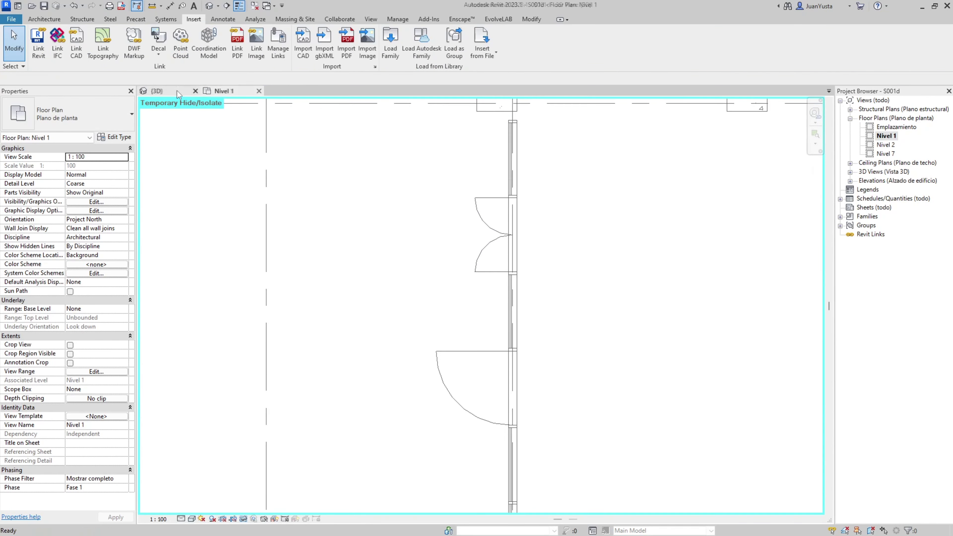
Compare both doors in the {3D} view, then return to the Nivel 1 plan.
left_click(178, 93)
middle_click_drag(475, 202, 542, 197, "shift")
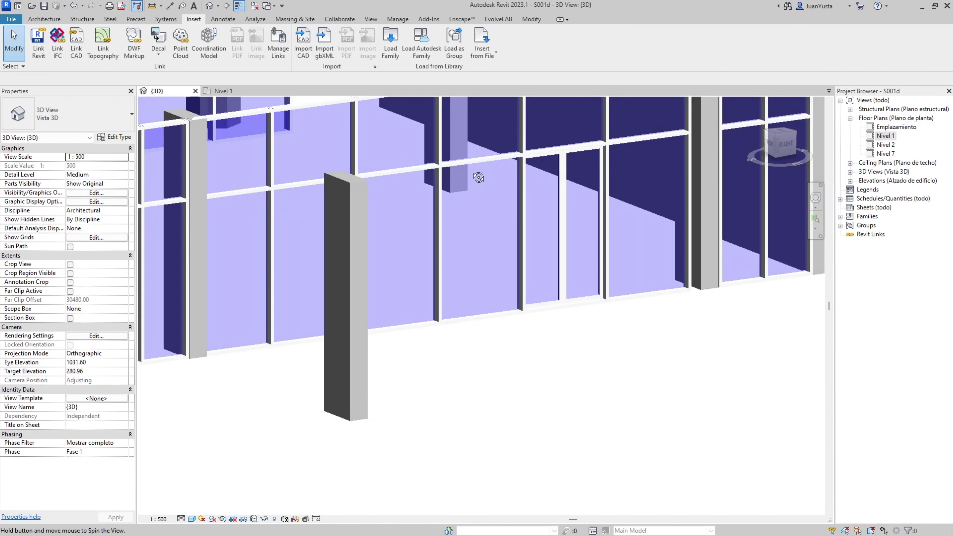
left_click(564, 182)
middle_click_drag(565, 182, 458, 278, "shift")
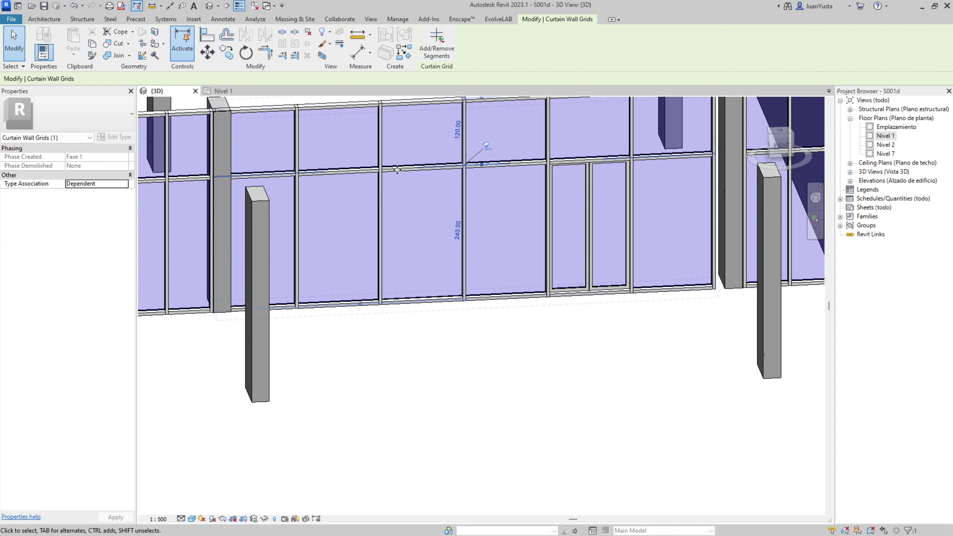
left_click(241, 93)
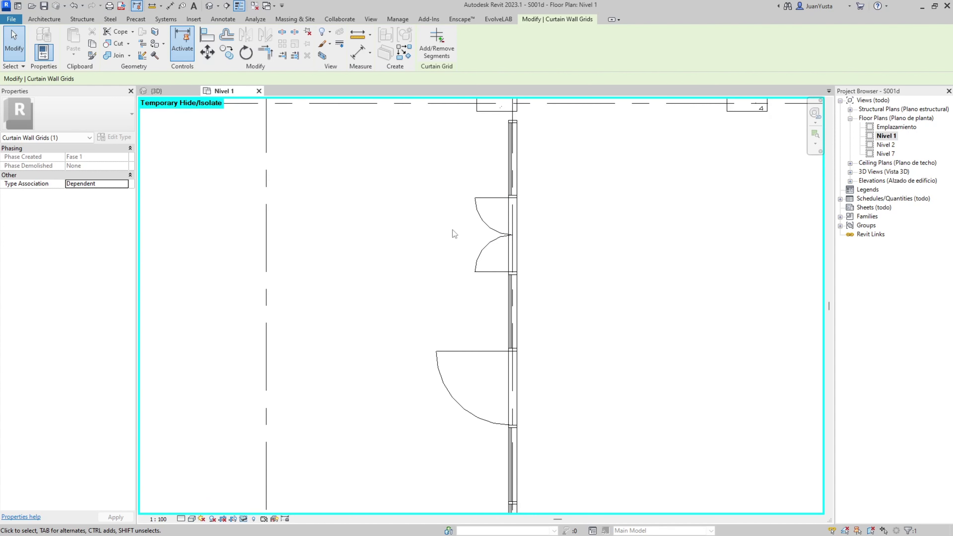